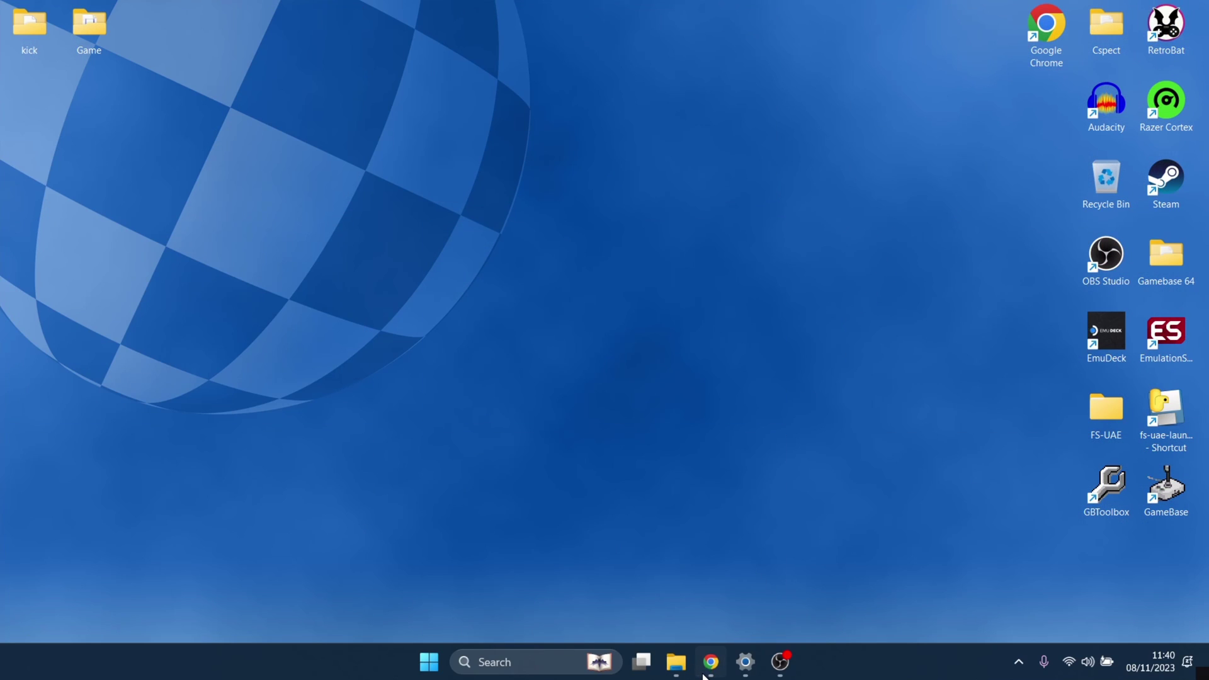
Download the WinFellow_v0.5.10.1228-master-b9300bde.zip release asset from GitHub
click(709, 662)
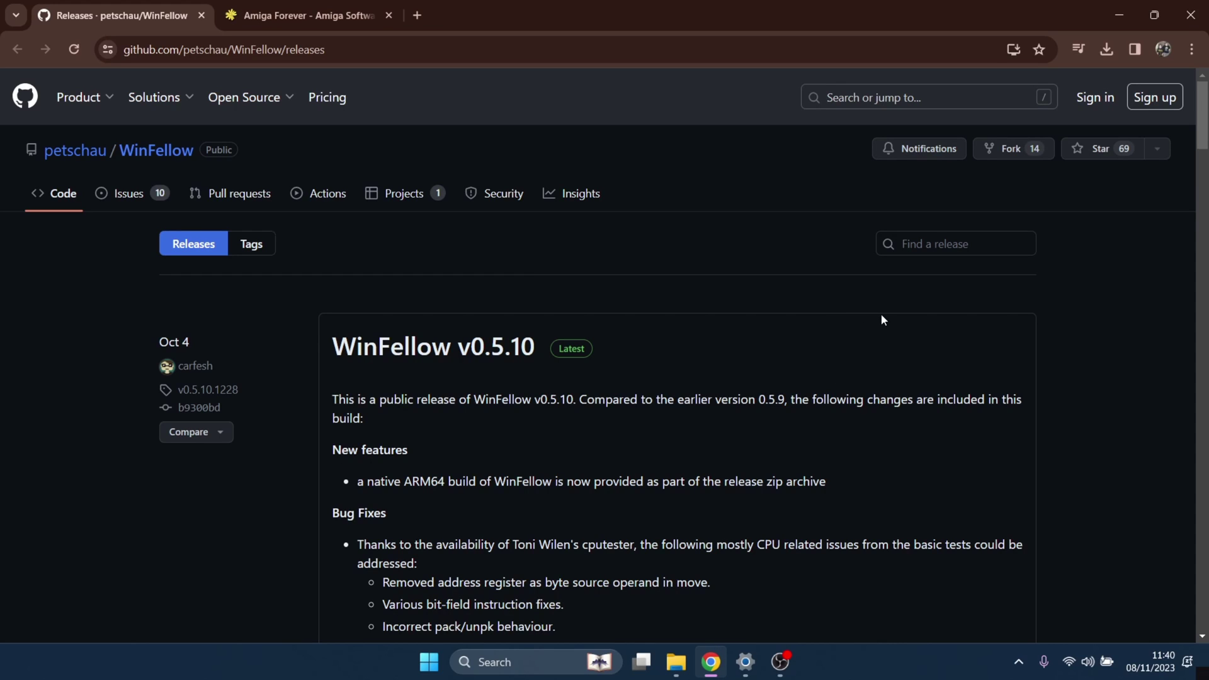
scroll(1054, 339, down, 3)
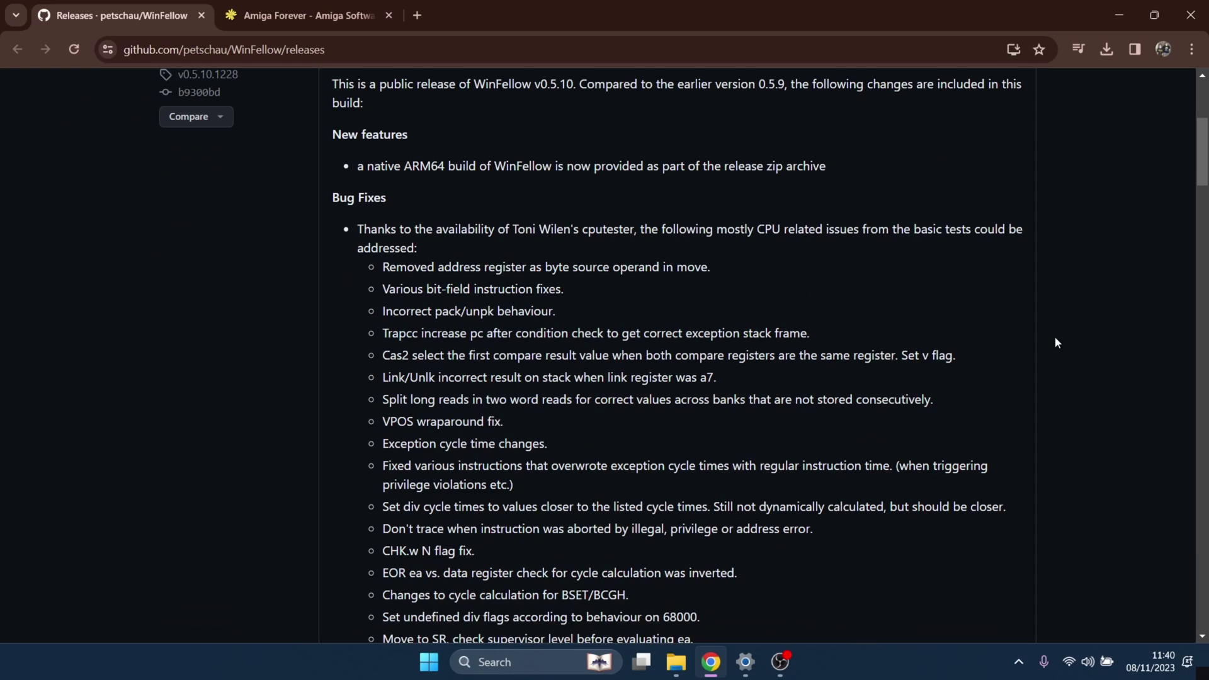
scroll(1054, 335, up, 2)
scroll(918, 234, down, 2)
scroll(923, 260, down, 1)
scroll(930, 284, down, 2)
scroll(933, 293, down, 1)
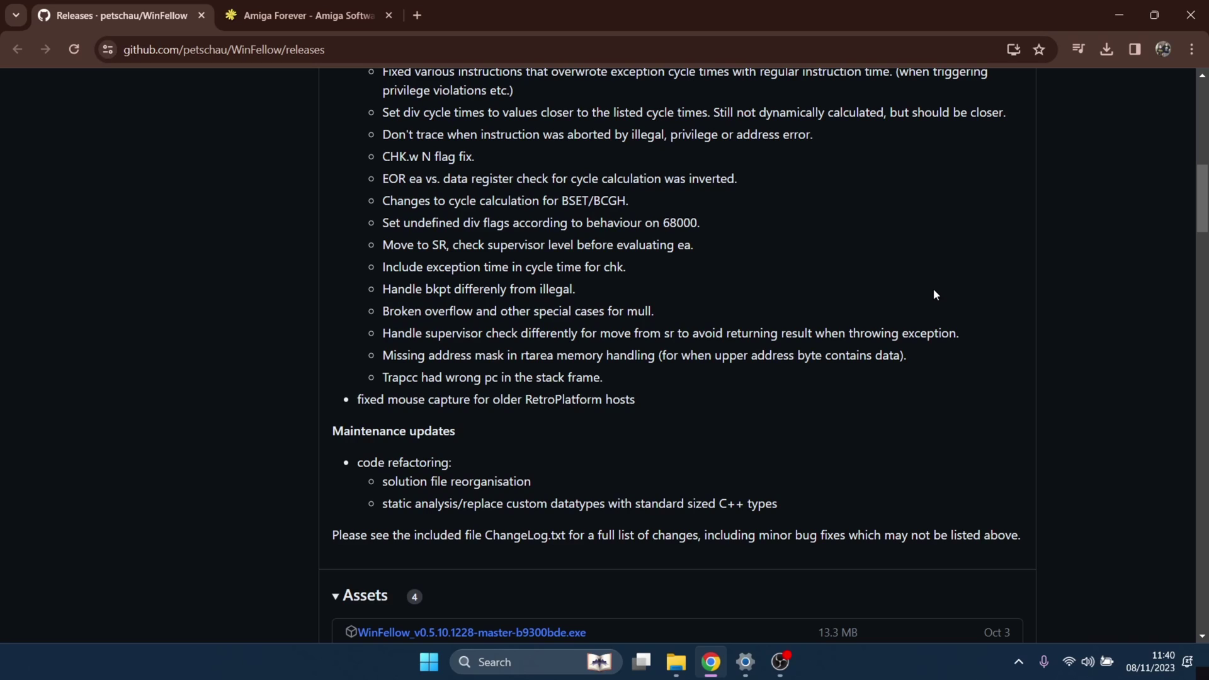
scroll(934, 288, down, 2)
scroll(935, 287, down, 1)
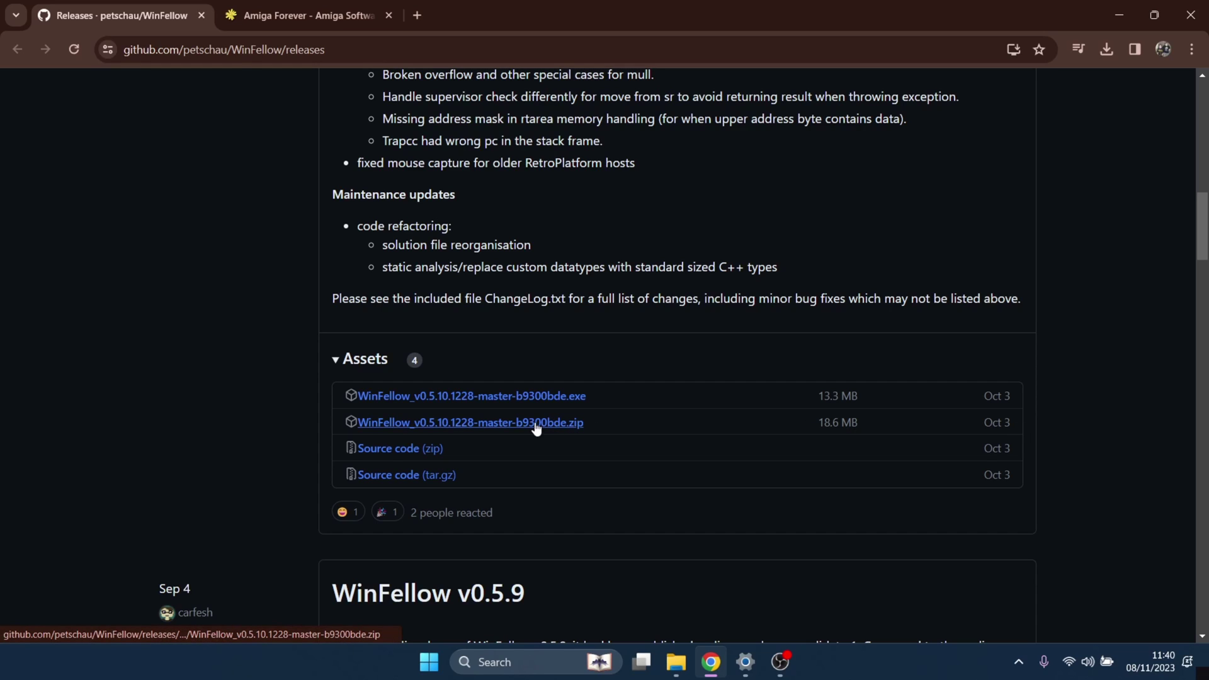
click(536, 428)
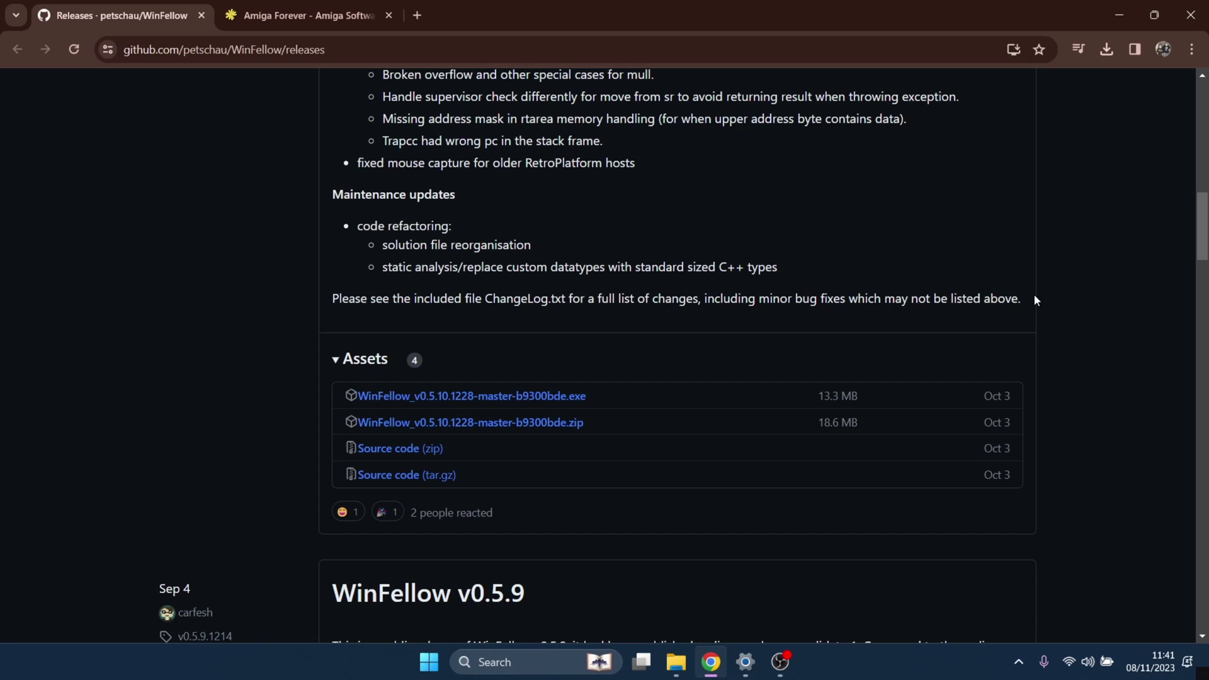
click(316, 15)
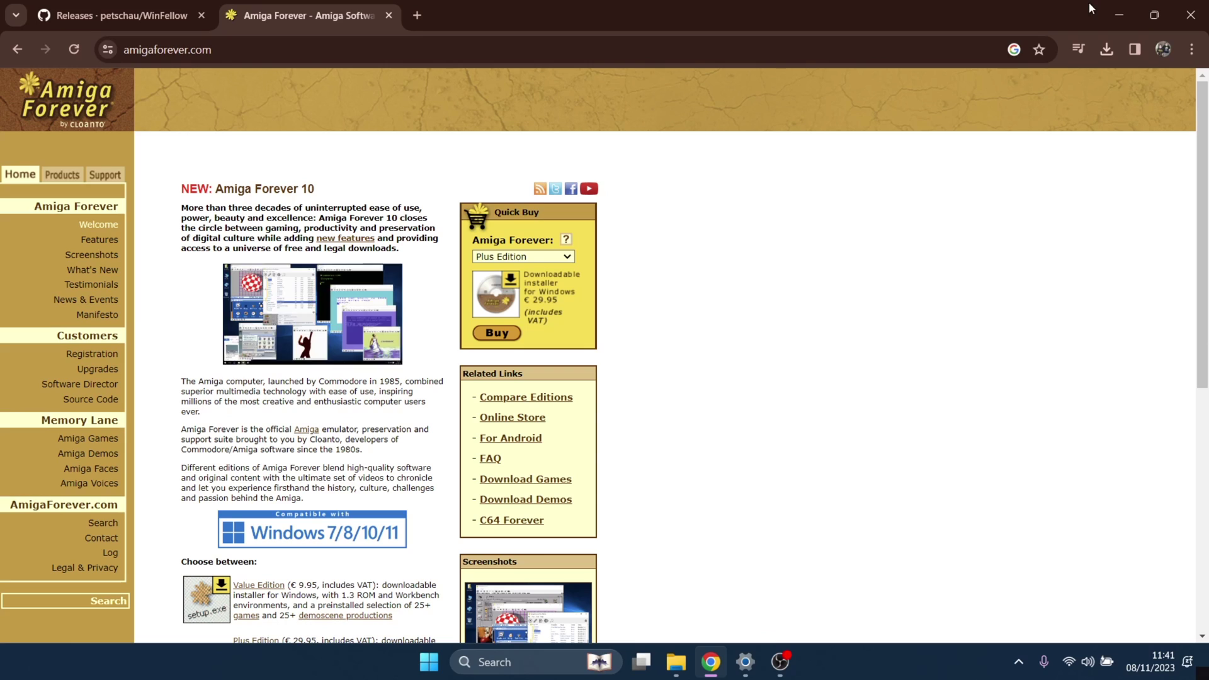
Create a Winfellow folder on the desktop and move the WinFellow zip into it
click(1118, 11)
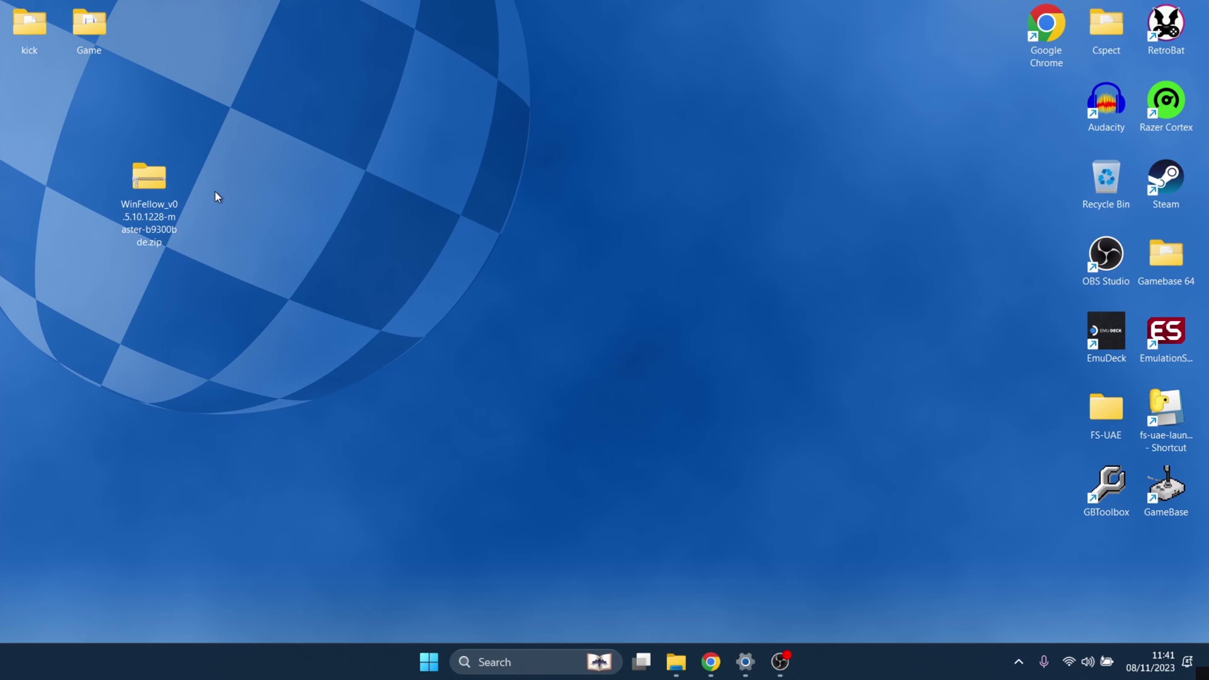
right_click(303, 221)
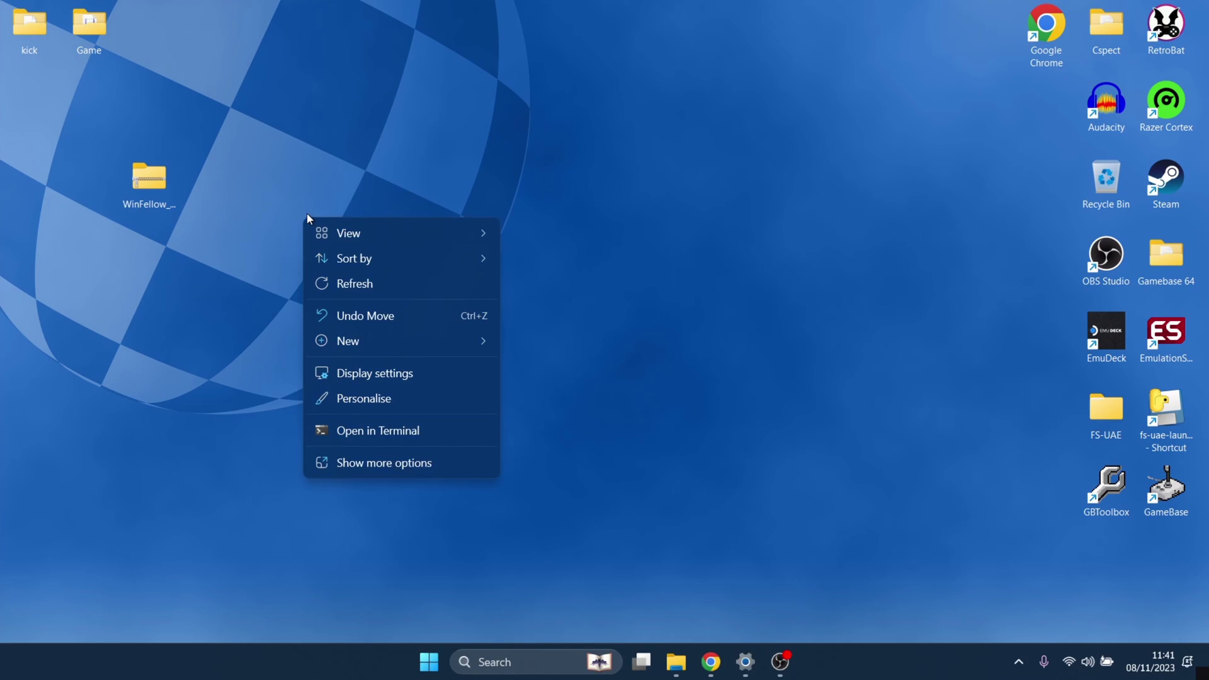
mouse_move(348, 342)
click(567, 342)
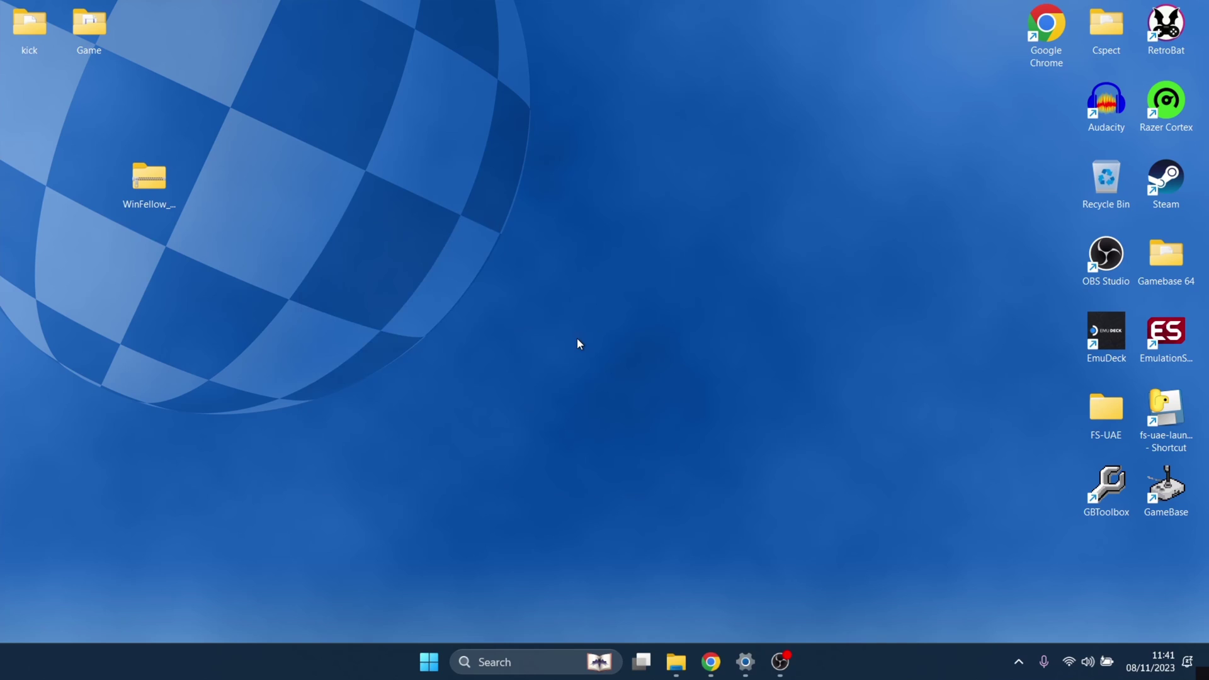
text(W)
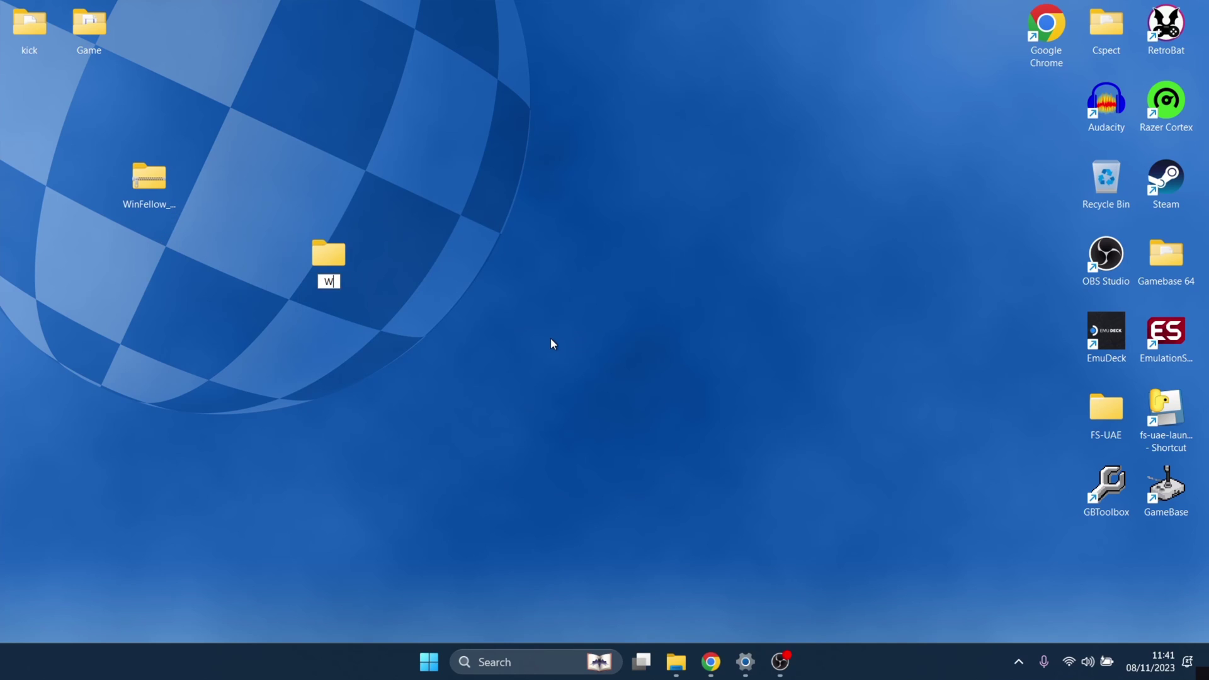
text(infellow)
key(Return)
mouse_move(152, 174)
mouse_down()
mouse_move(402, 310)
mouse_move(535, 281)
mouse_up()
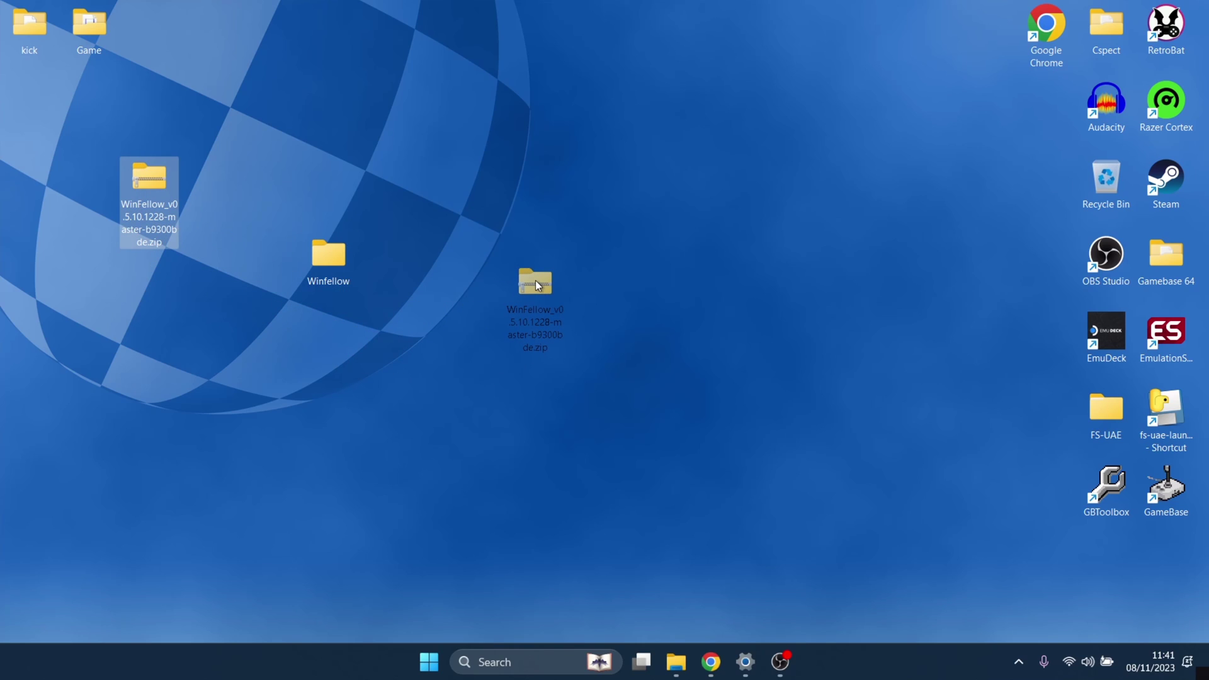
drag(537, 281, 339, 262)
Extract the zip's contents inside the Winfellow folder, then delete the zip
double_click(338, 261)
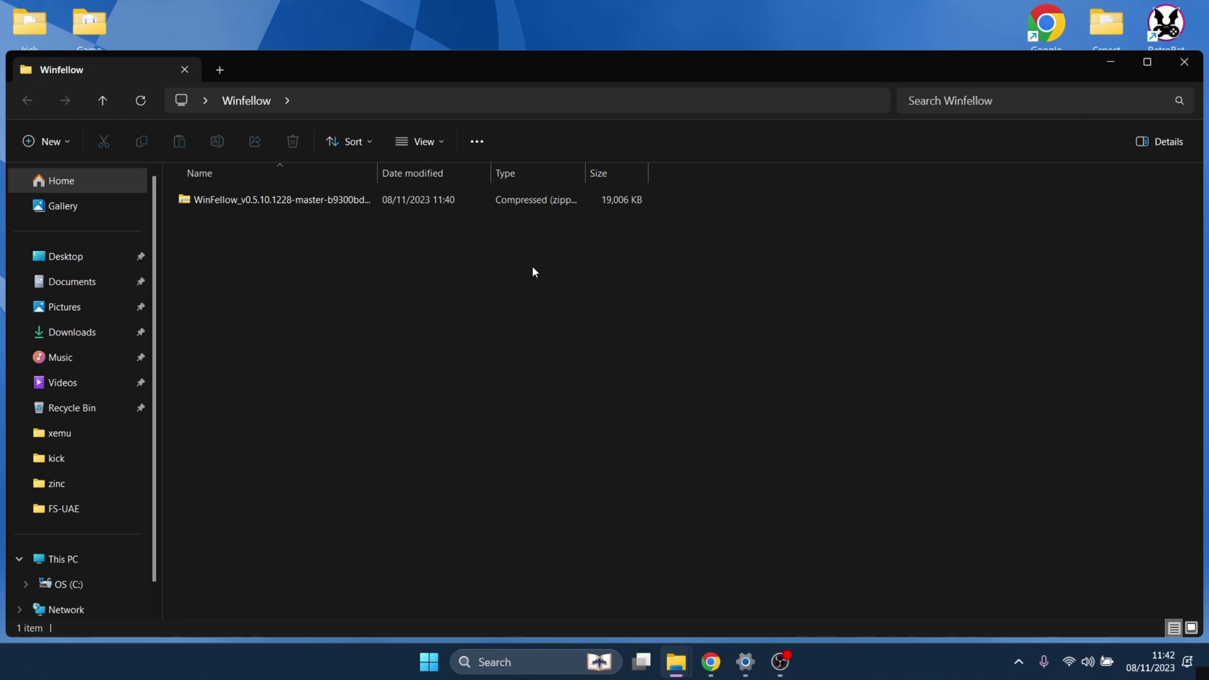
right_click(281, 199)
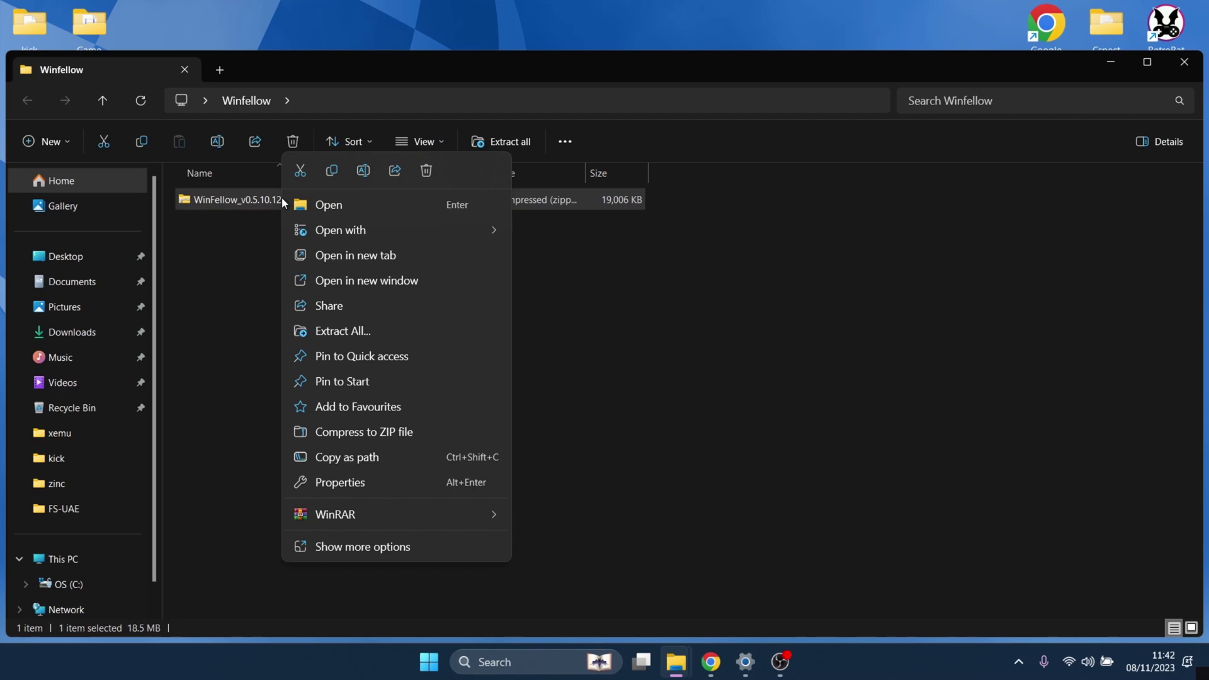
mouse_move(377, 514)
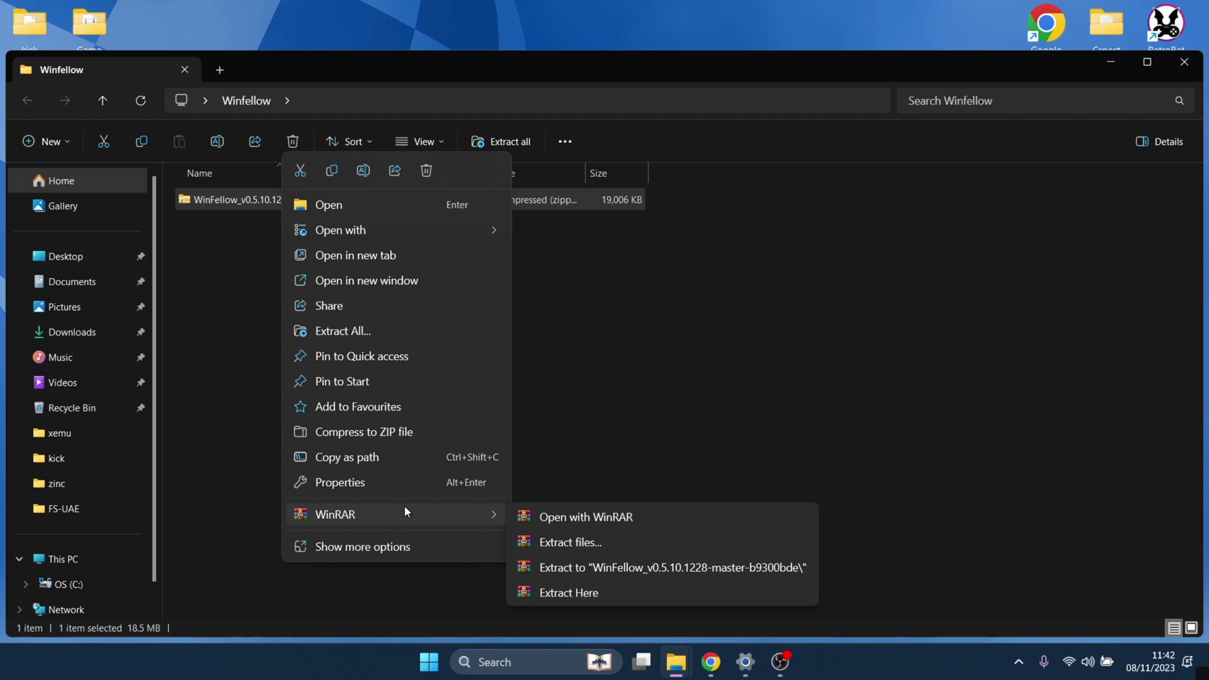
click(558, 592)
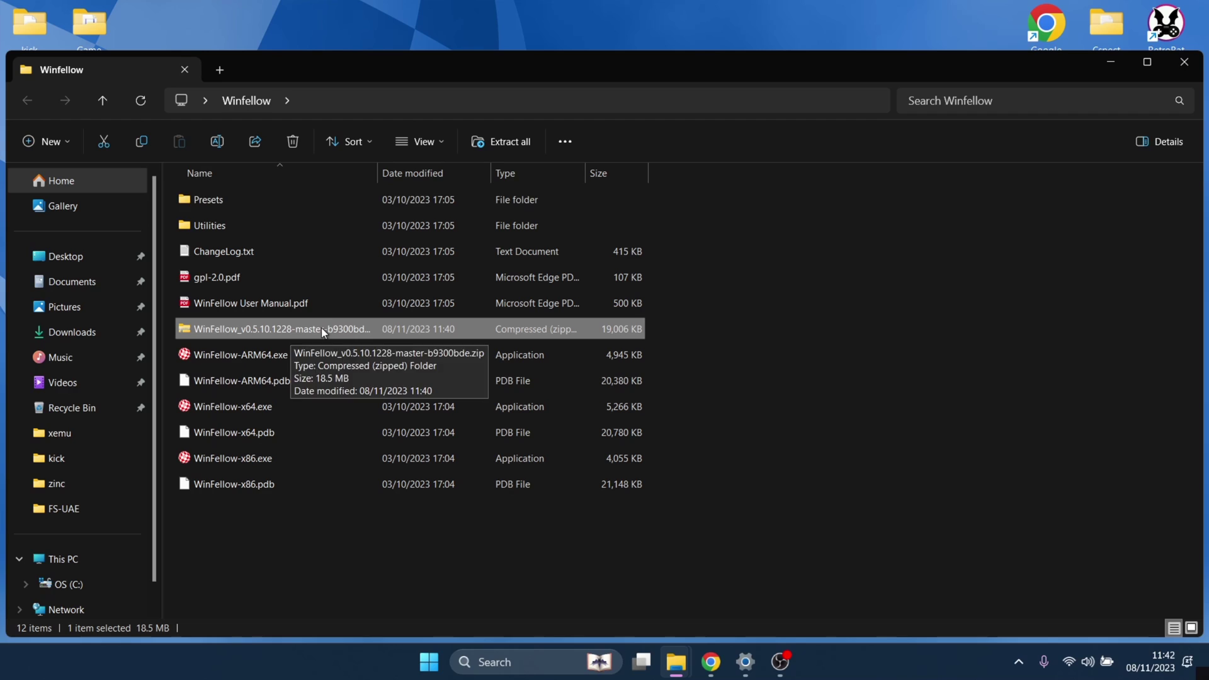
click(288, 143)
Check the kick folder's ROMs, then drag kick and Game into the Winfellow window
drag(400, 69, 675, 51)
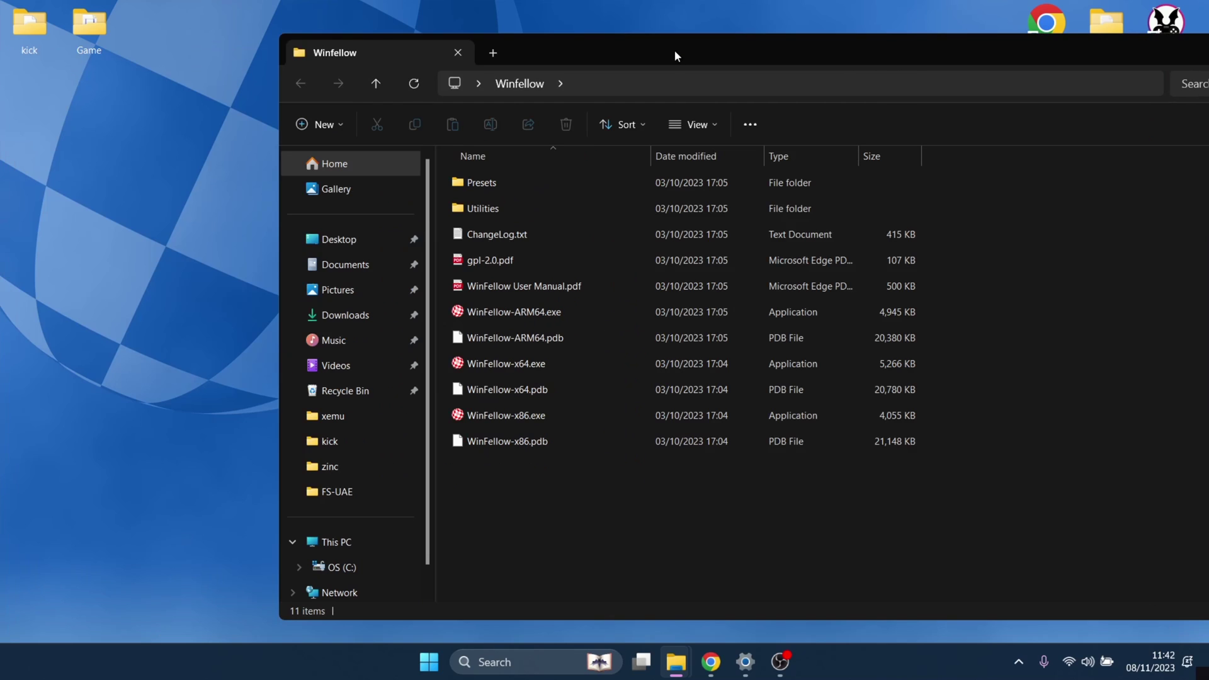
double_click(39, 23)
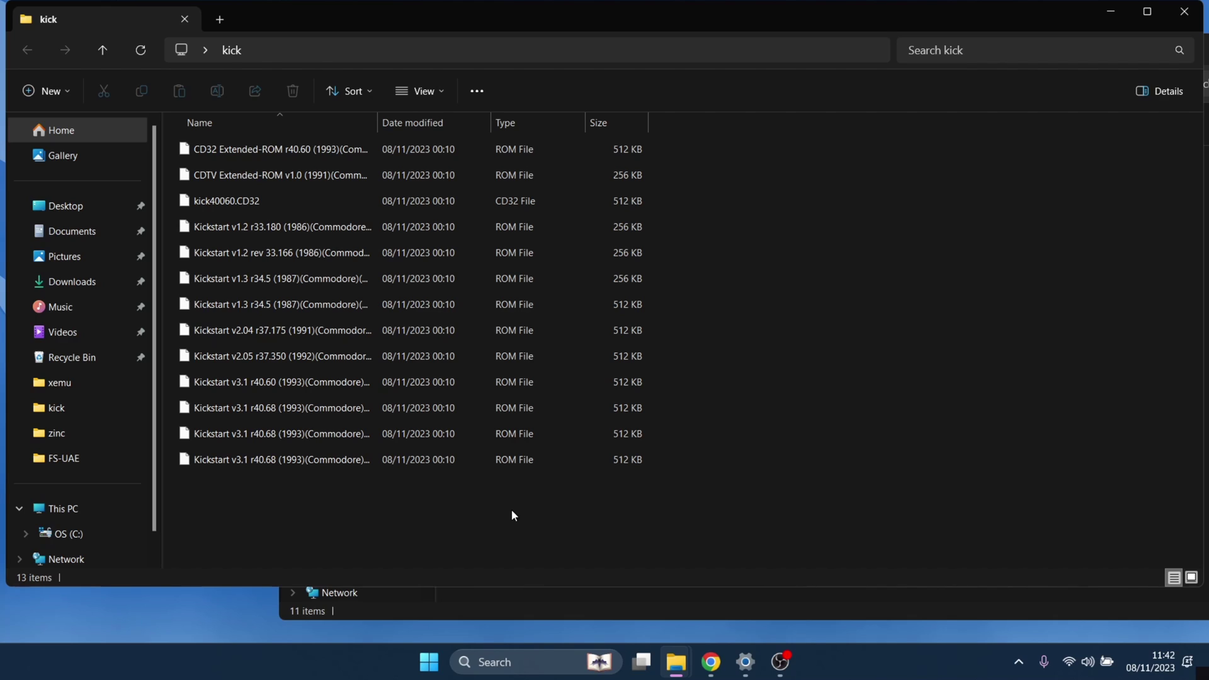
click(1183, 11)
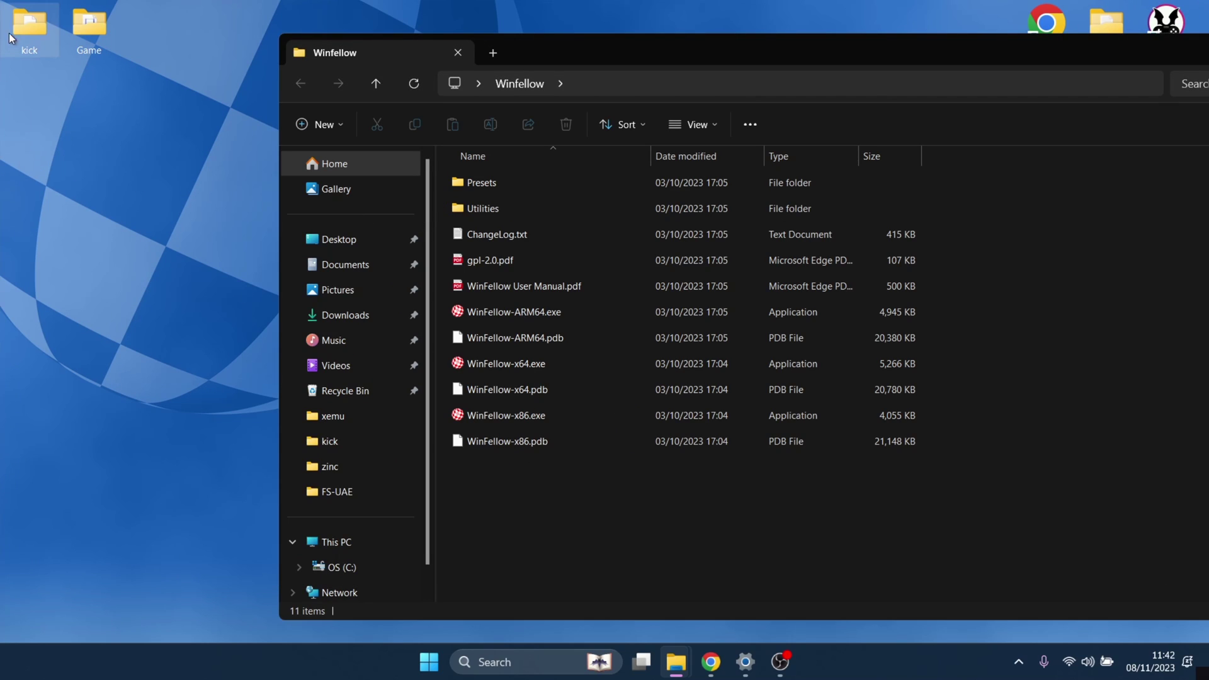
drag(29, 26, 570, 495)
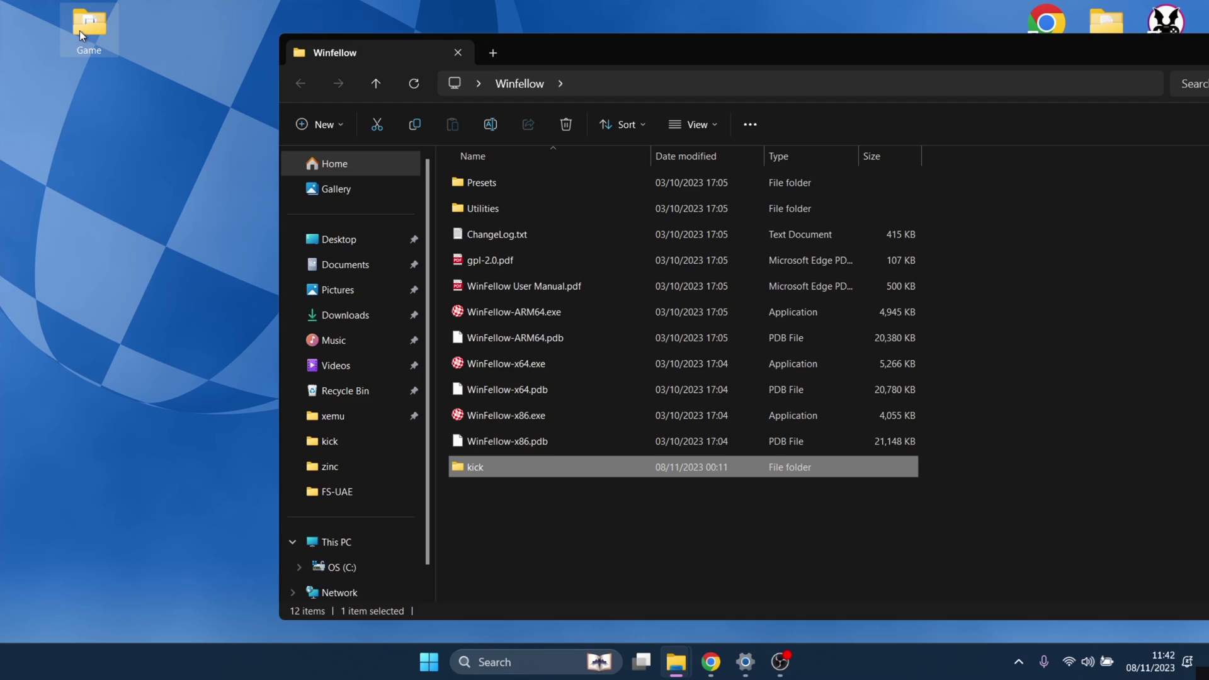
drag(80, 30, 507, 517)
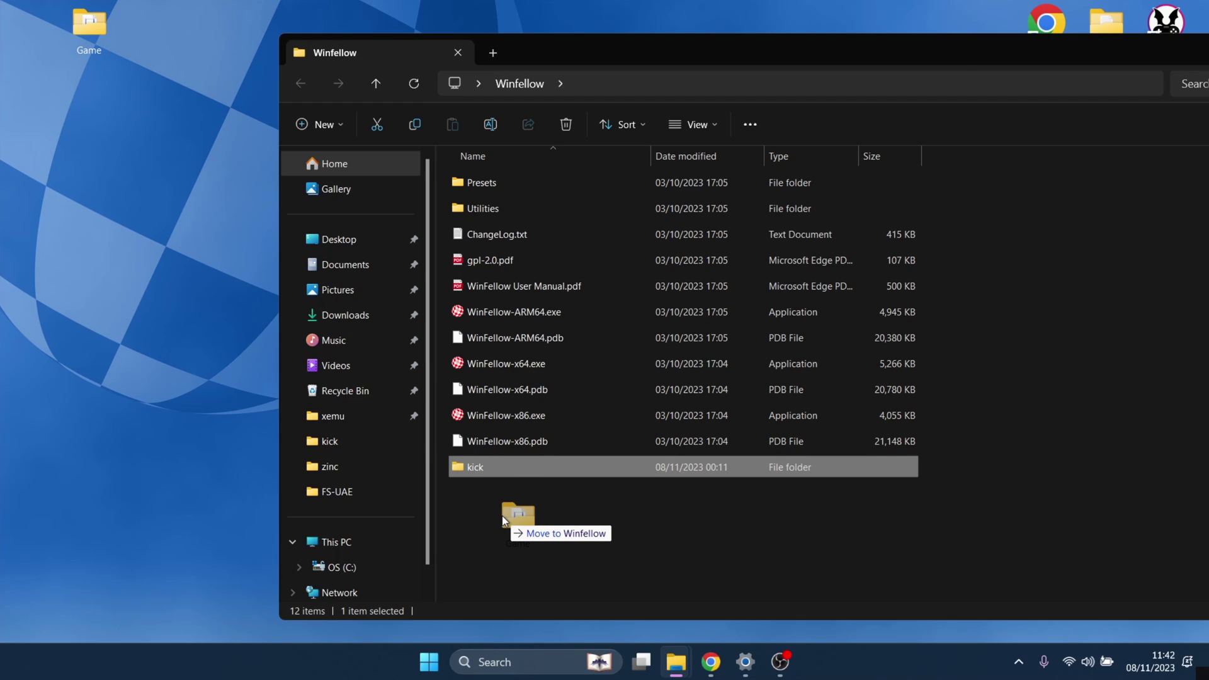
click(616, 546)
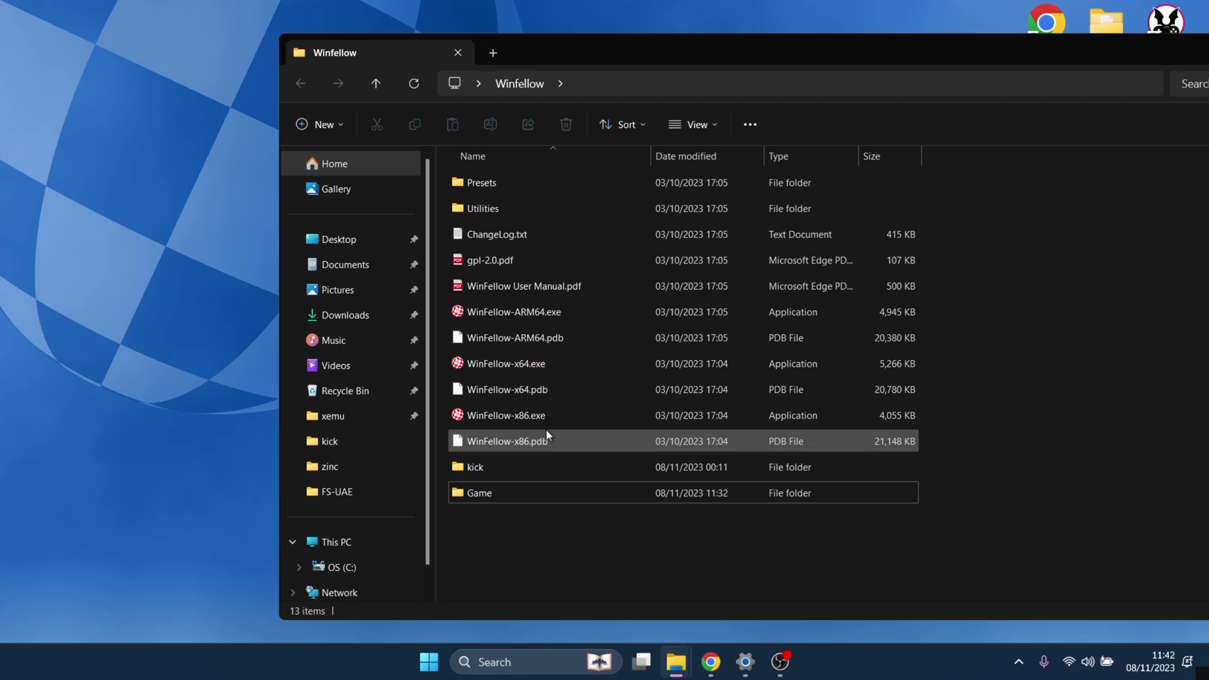
Launch 64-bit WinFellow and set gameport 2 to joystick 1 in its configuration
double_click(563, 359)
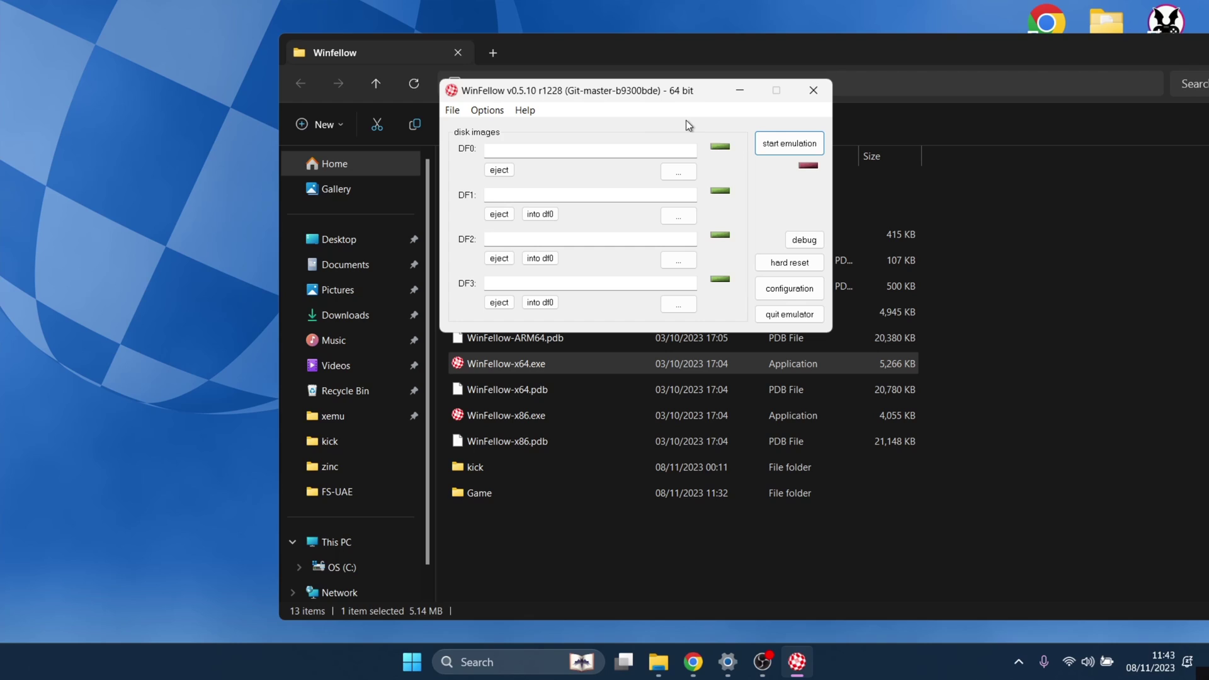
drag(692, 92, 620, 81)
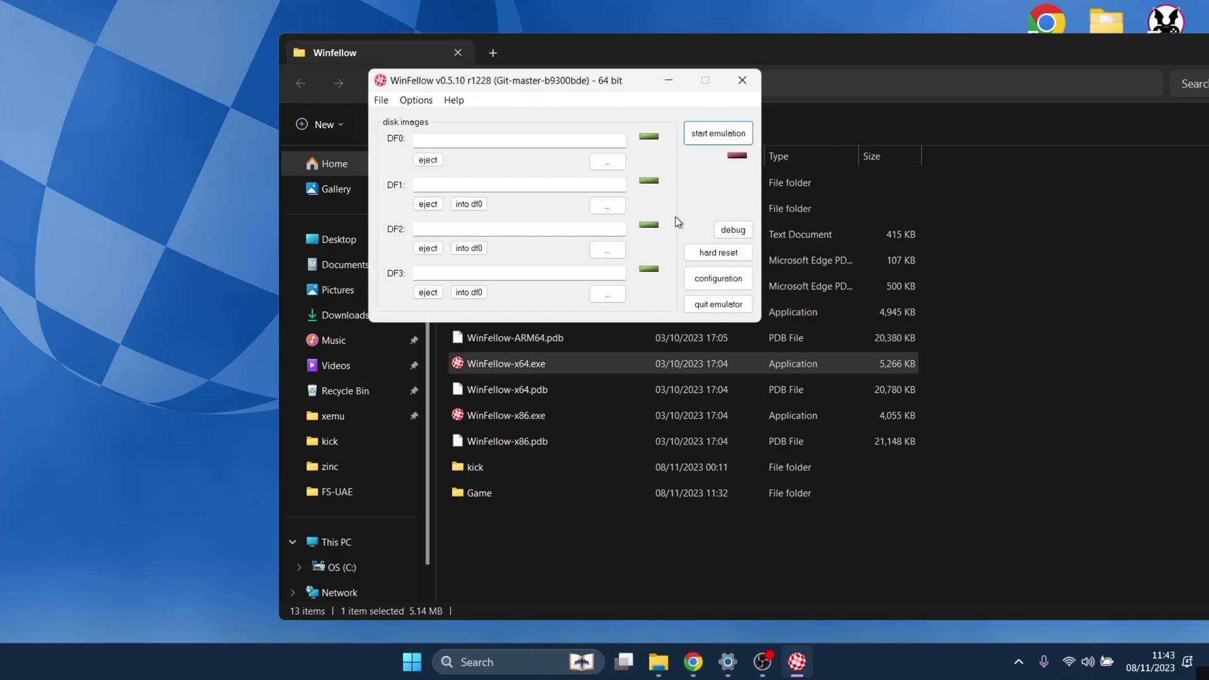
click(729, 283)
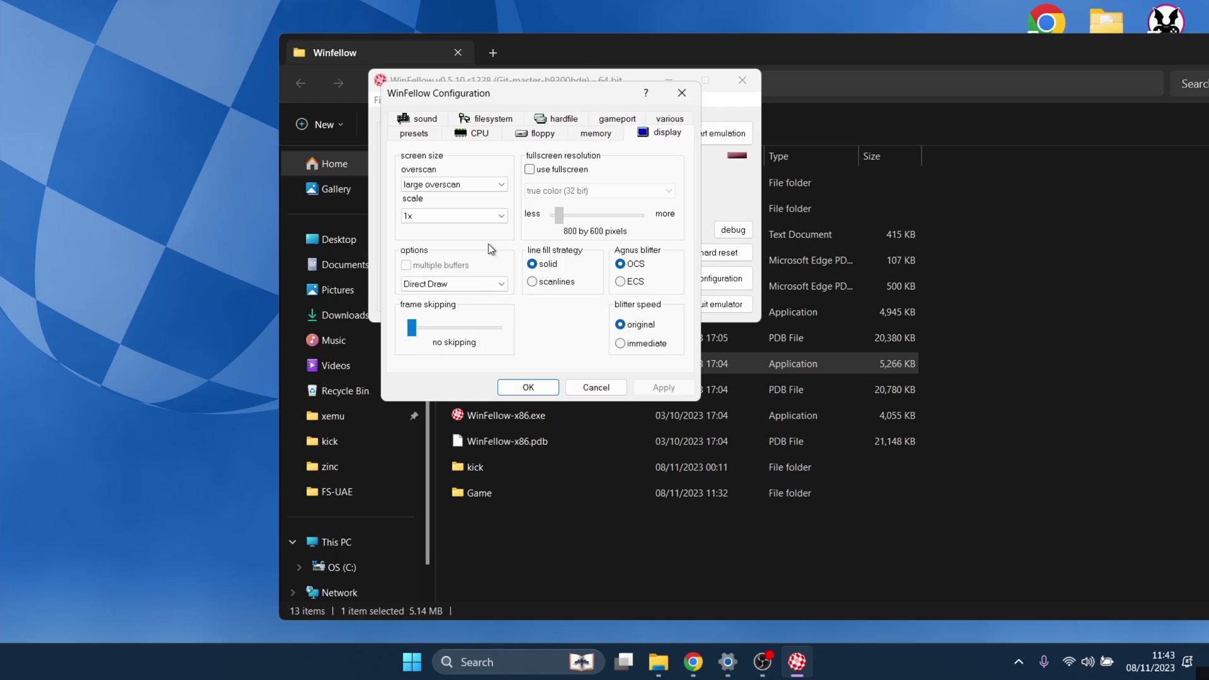
click(619, 119)
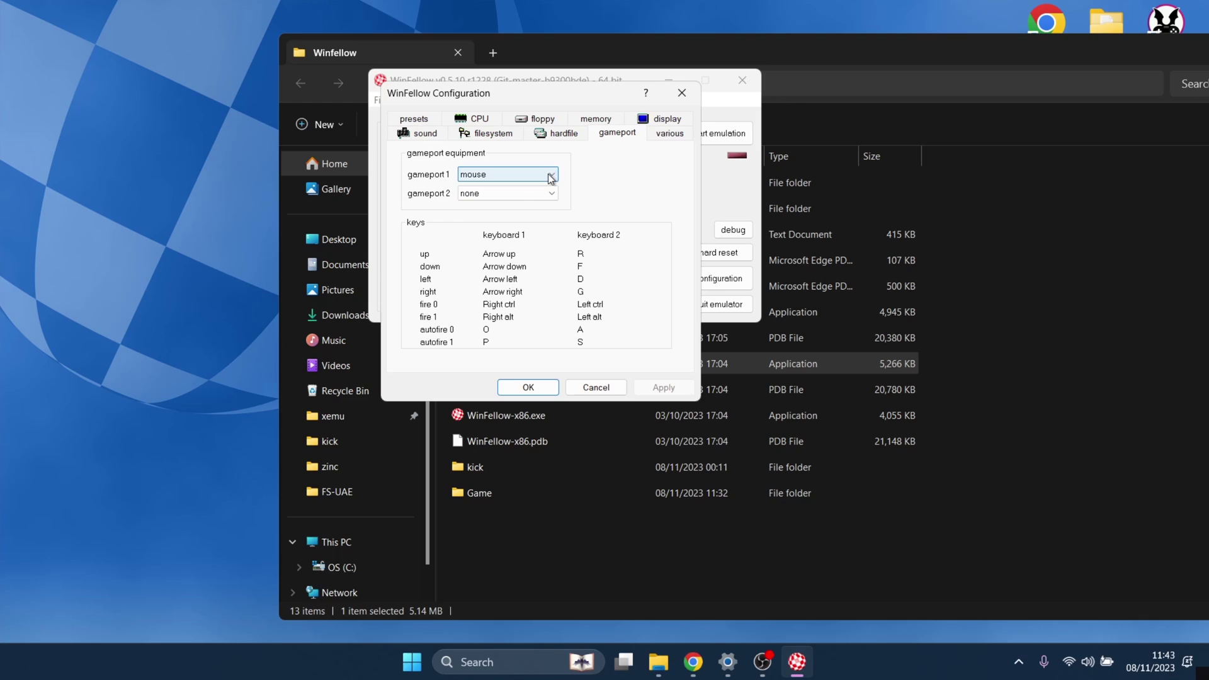
click(555, 194)
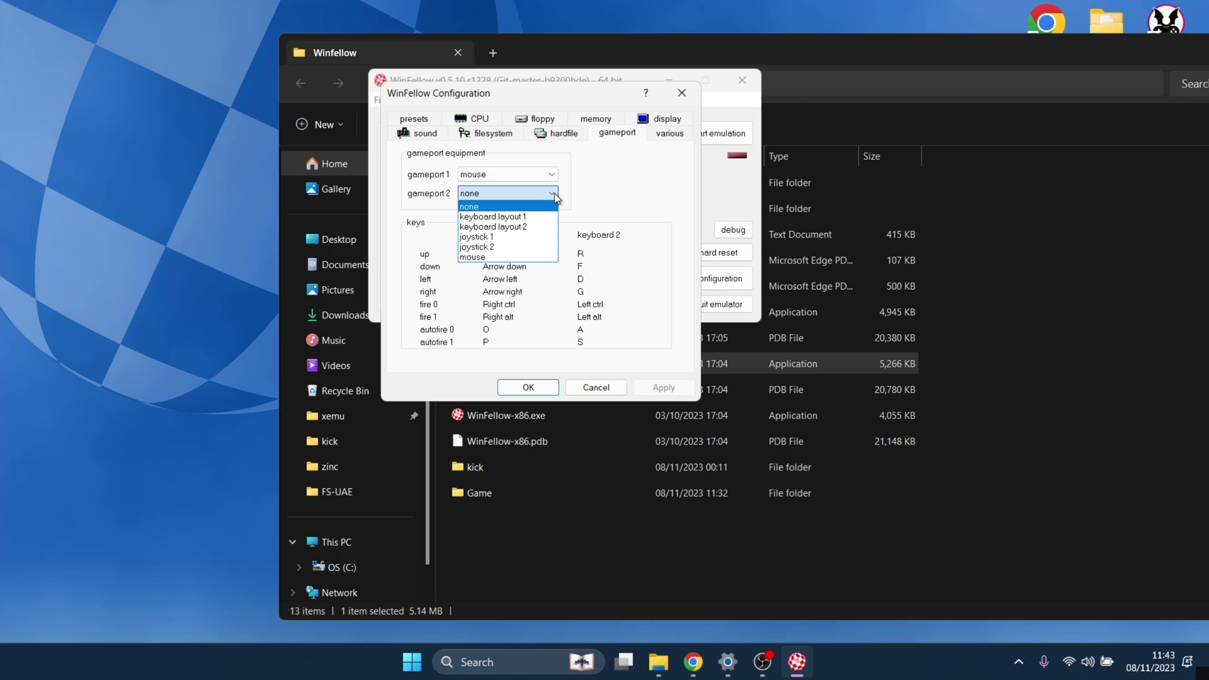
click(553, 234)
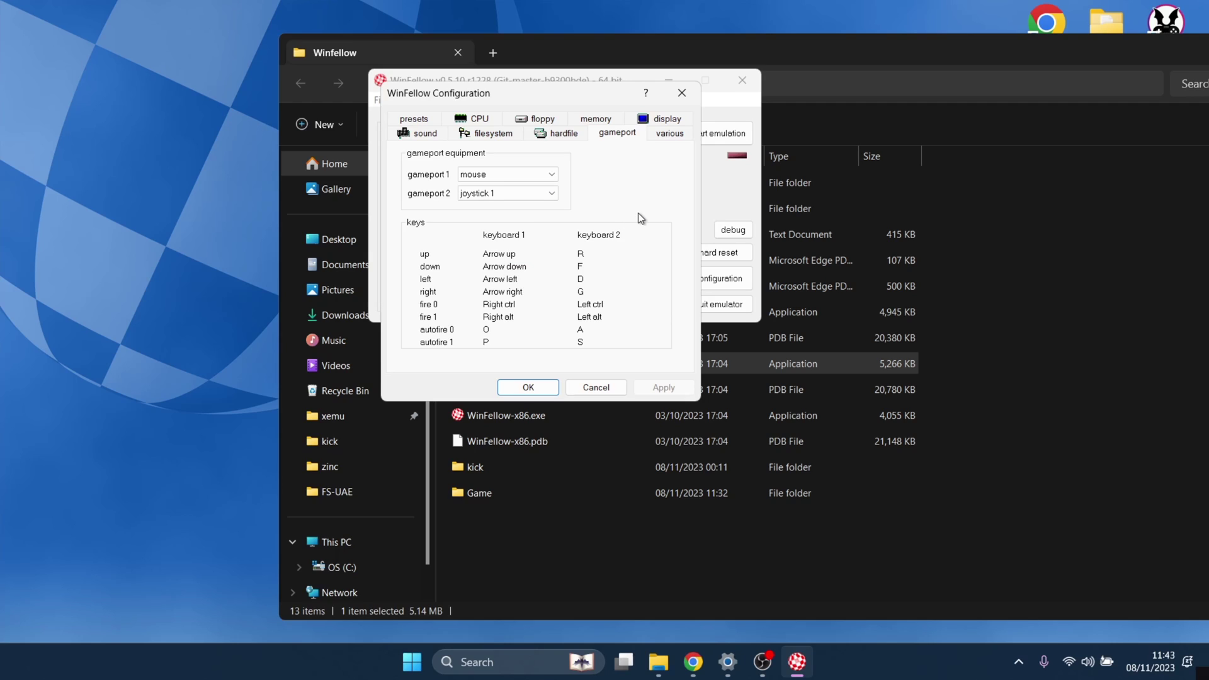
Set the Presets ROM search path to the Desktop\Winfellow\kick folder
click(472, 122)
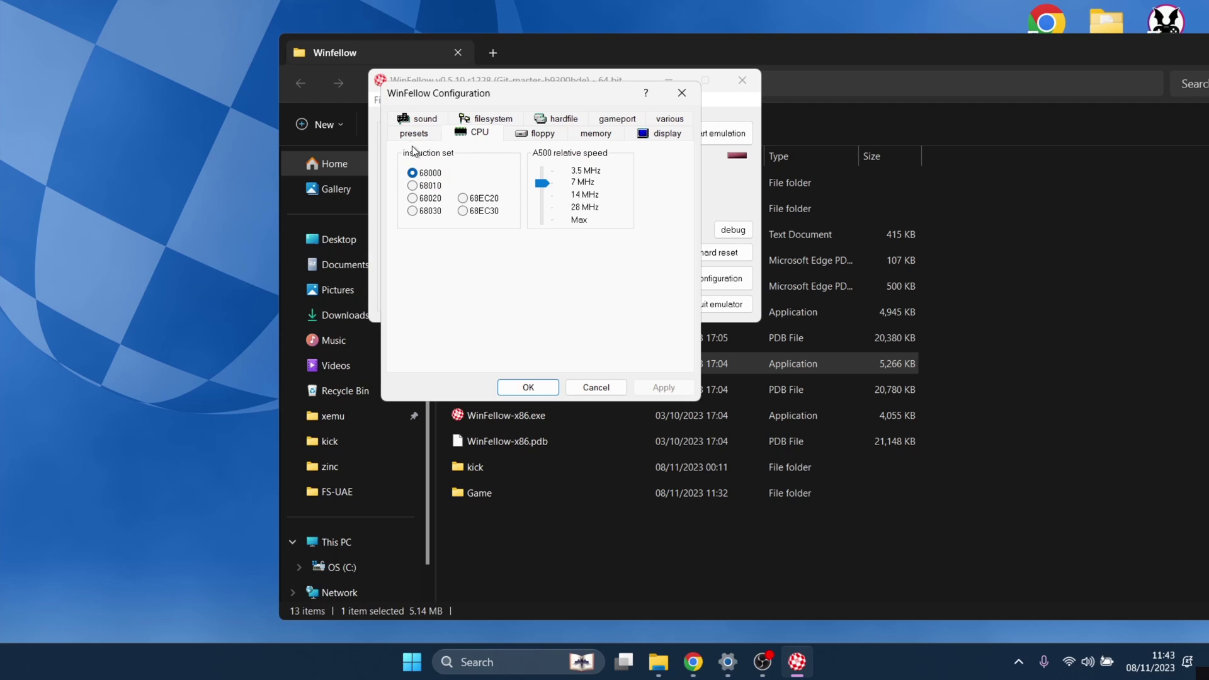
click(413, 135)
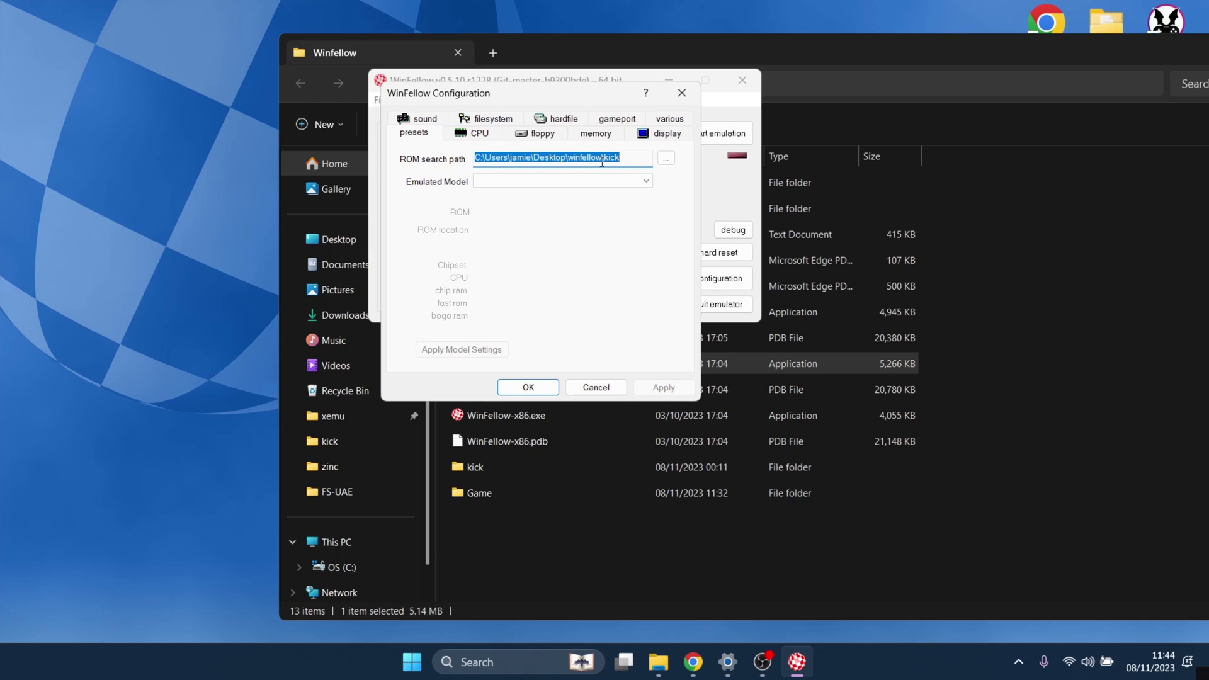
click(666, 159)
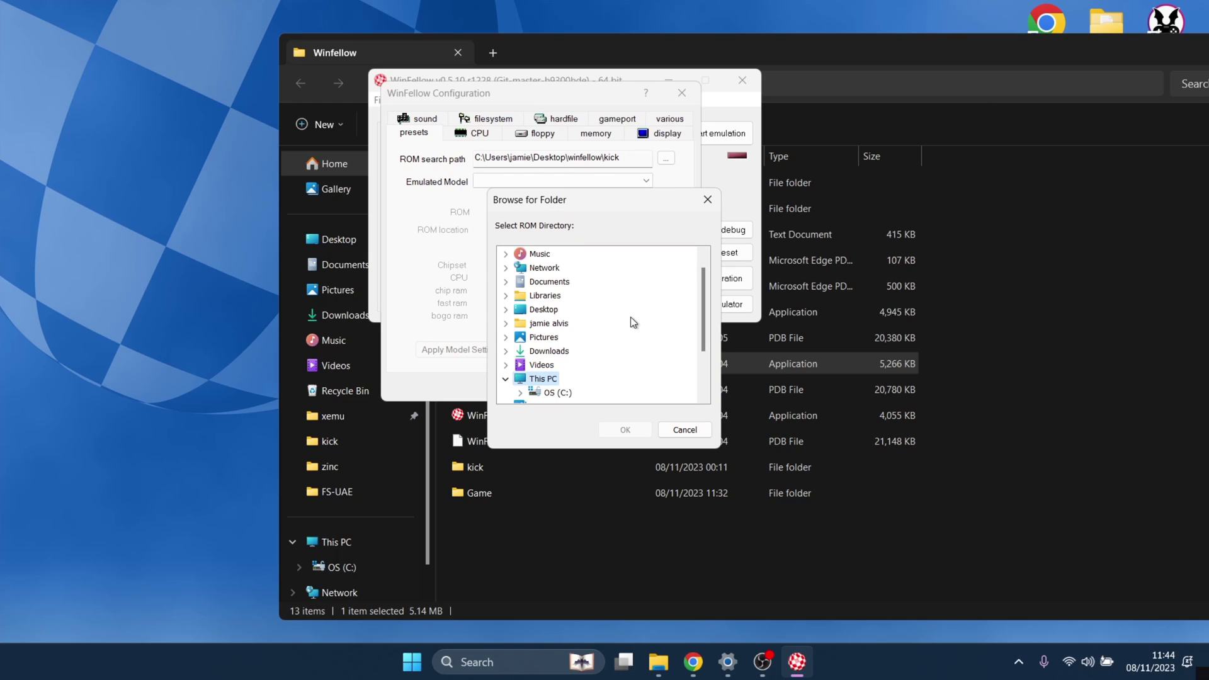
click(505, 310)
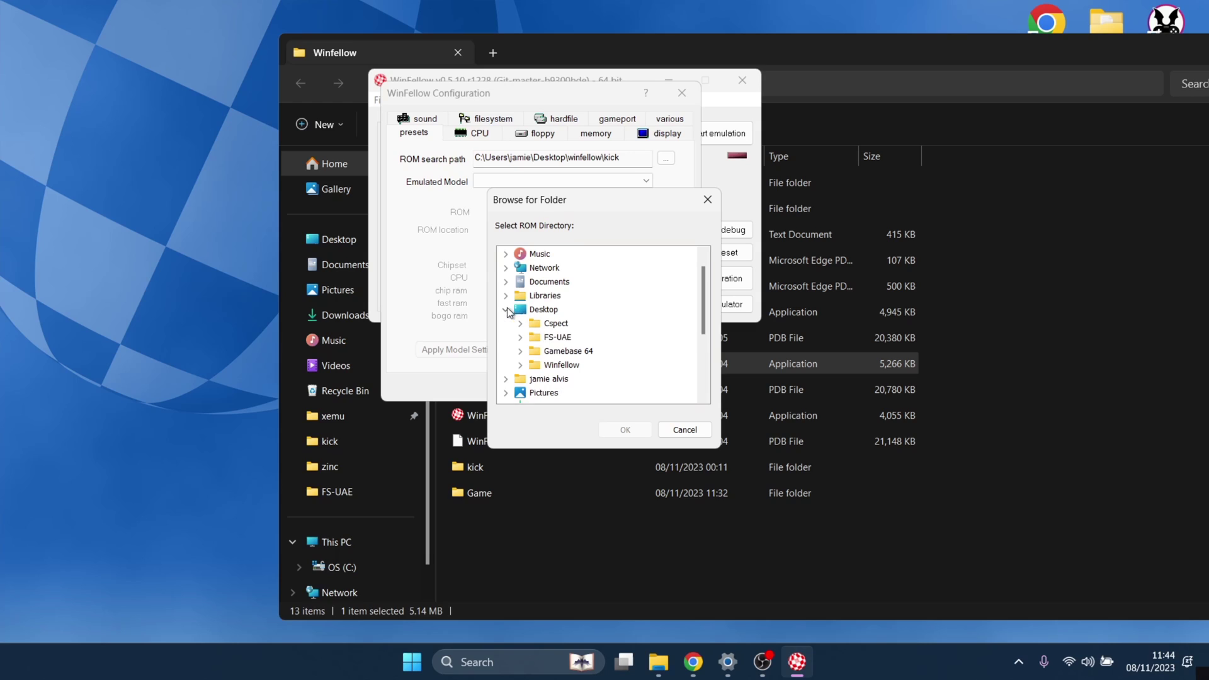
click(520, 364)
scroll(624, 322, down, 1)
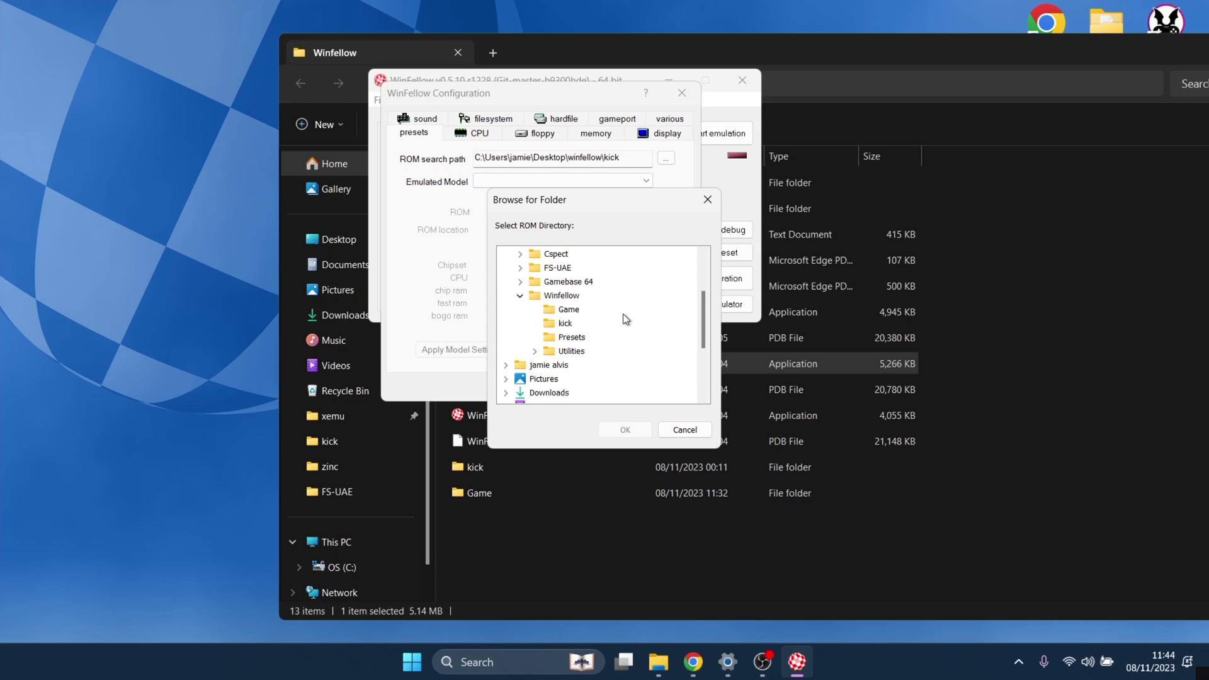
click(566, 325)
click(625, 428)
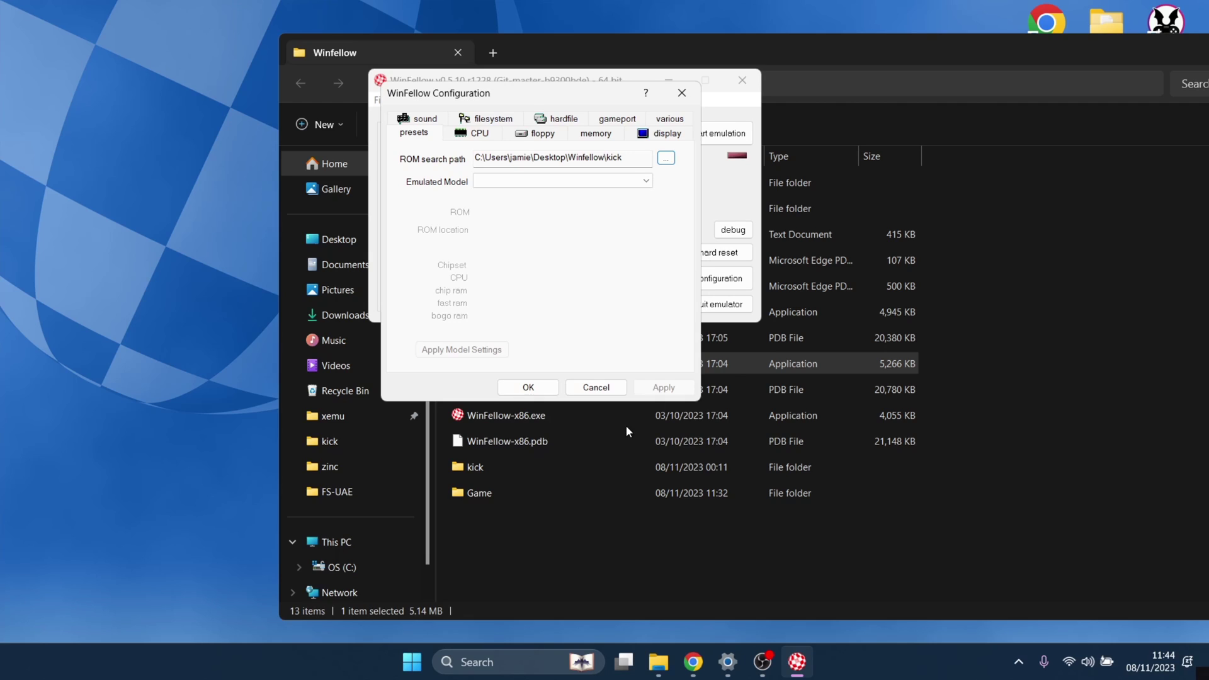
Select Amiga 500 as the emulated model, apply its settings, and confirm with OK
click(563, 187)
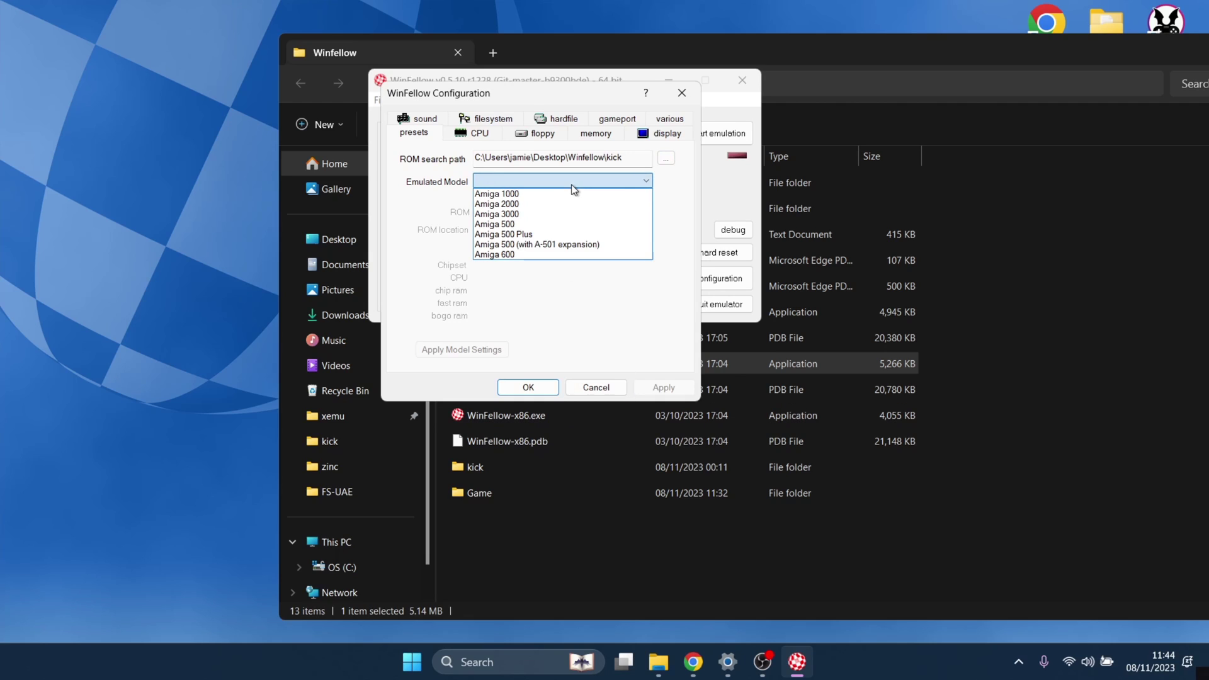
click(555, 226)
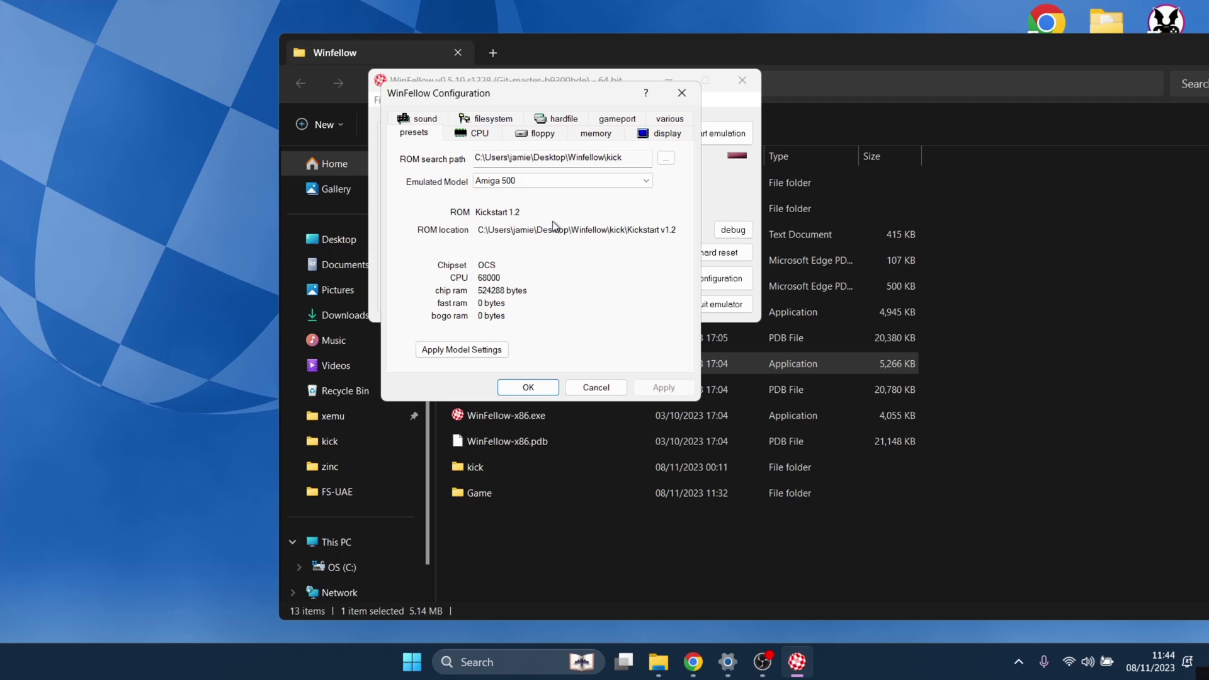
click(469, 351)
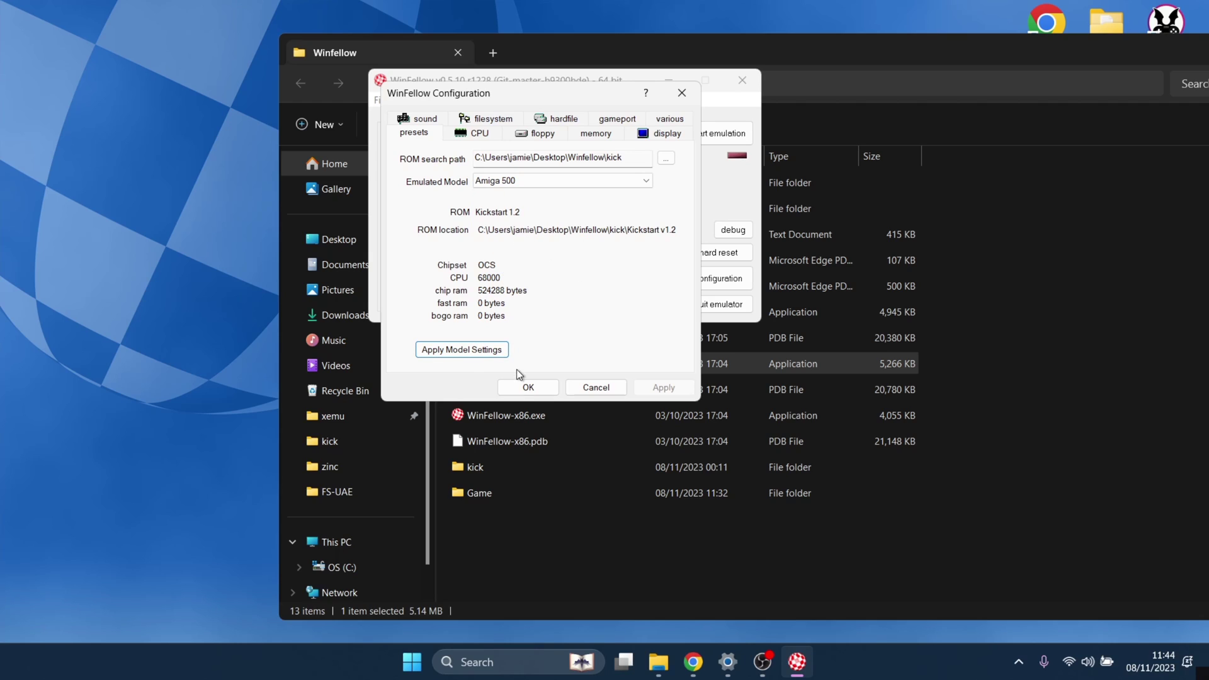
click(529, 387)
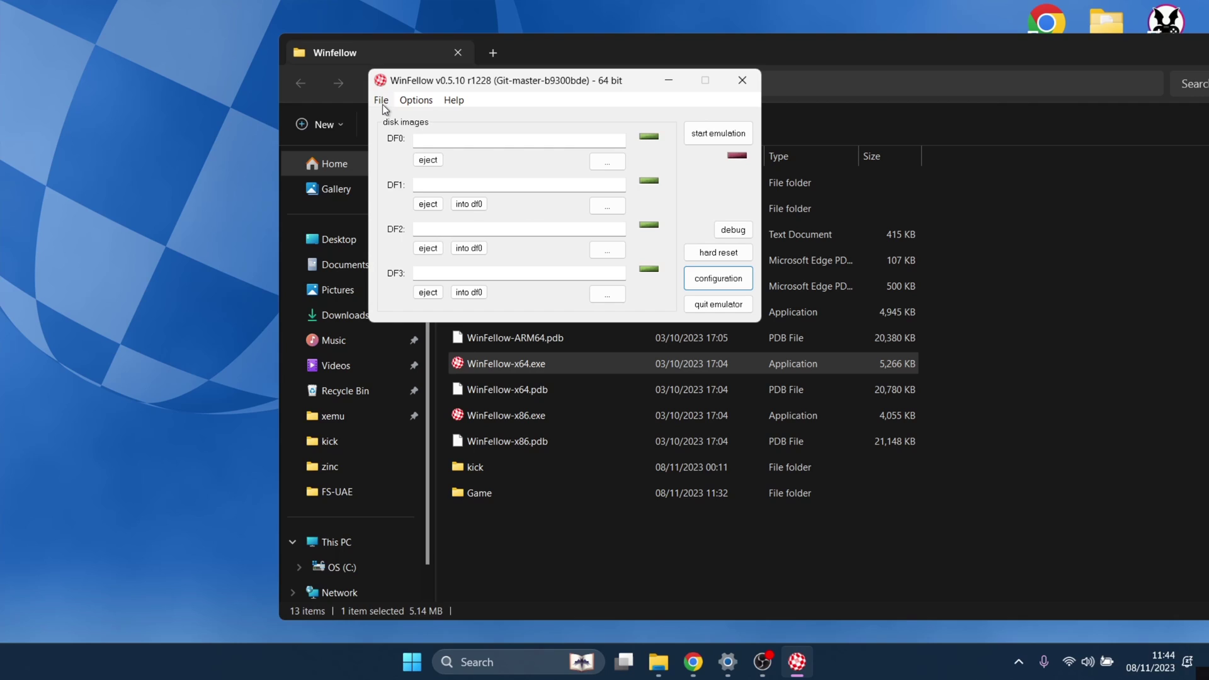
Save the WinFellow configuration under the name justjamie
click(381, 102)
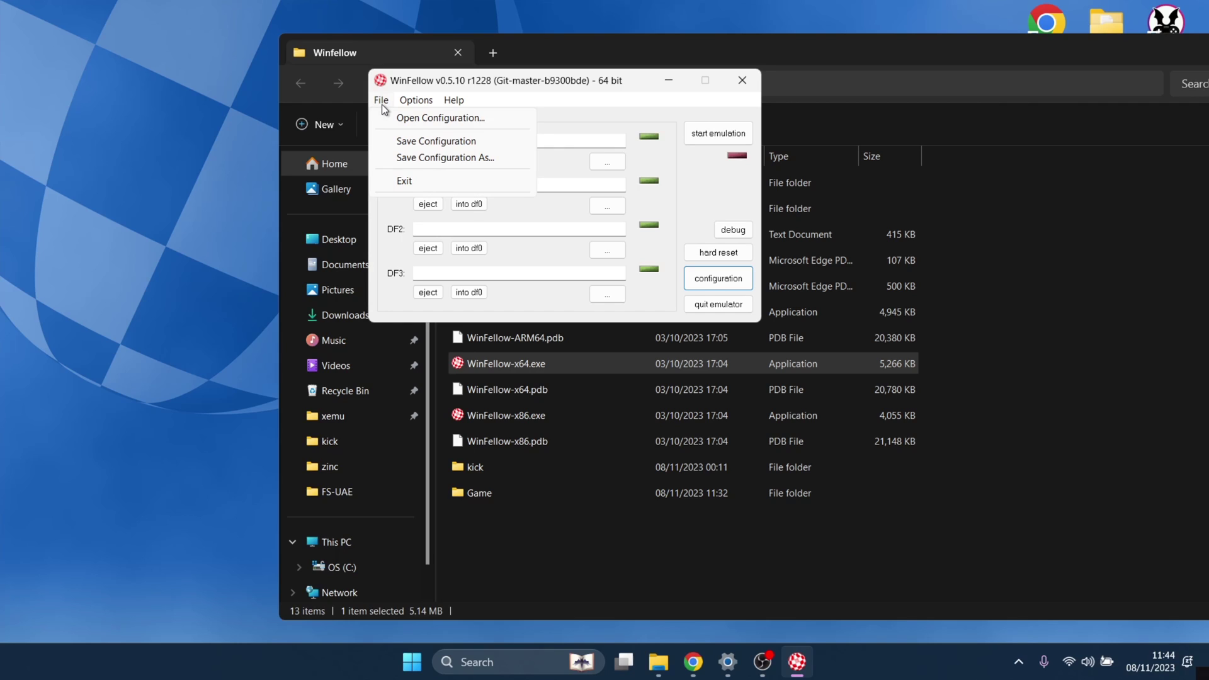
click(403, 159)
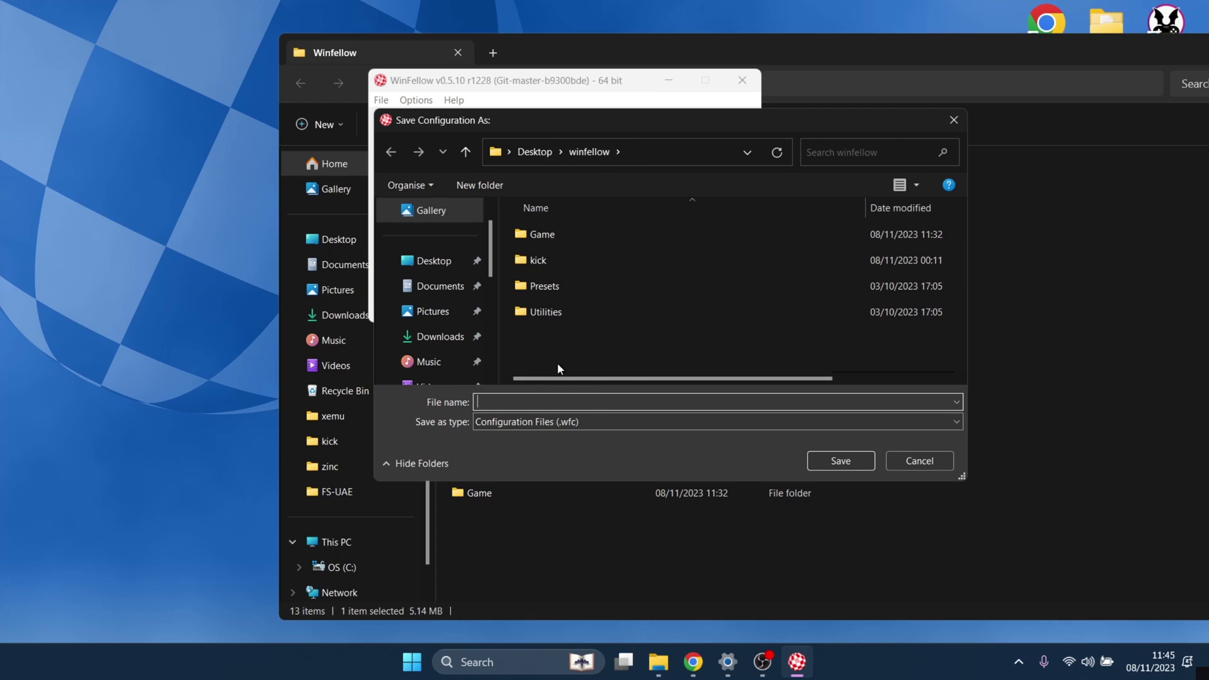
text(just)
text(jamie)
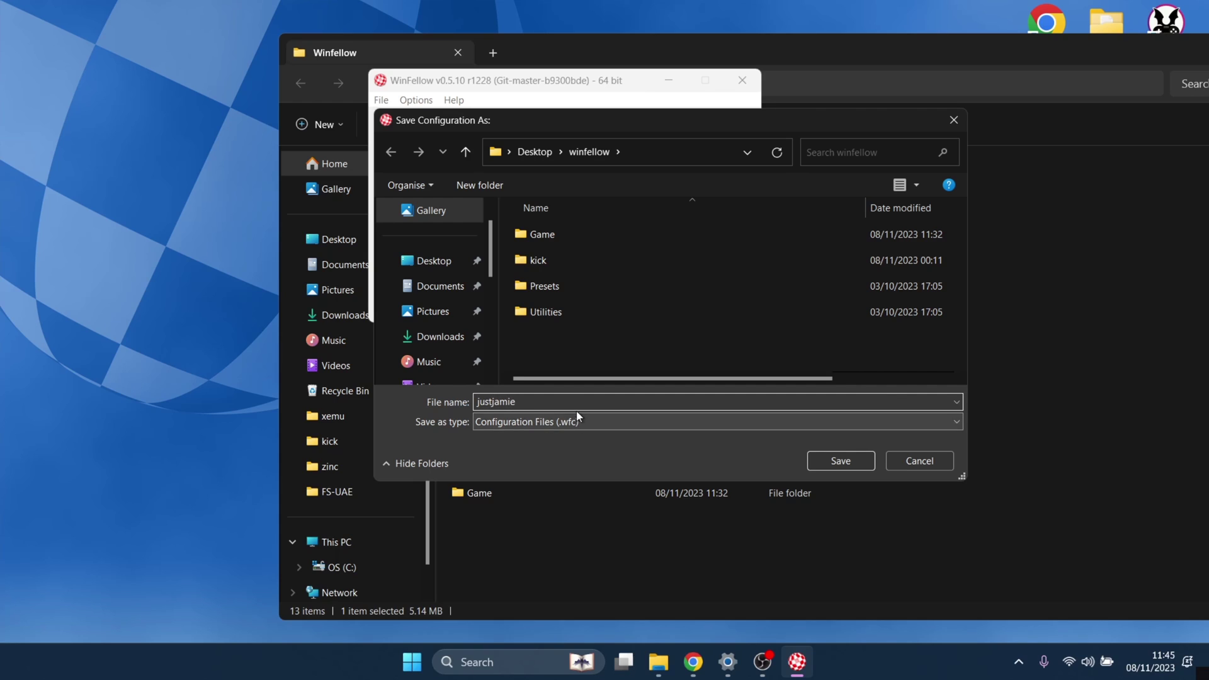
click(830, 464)
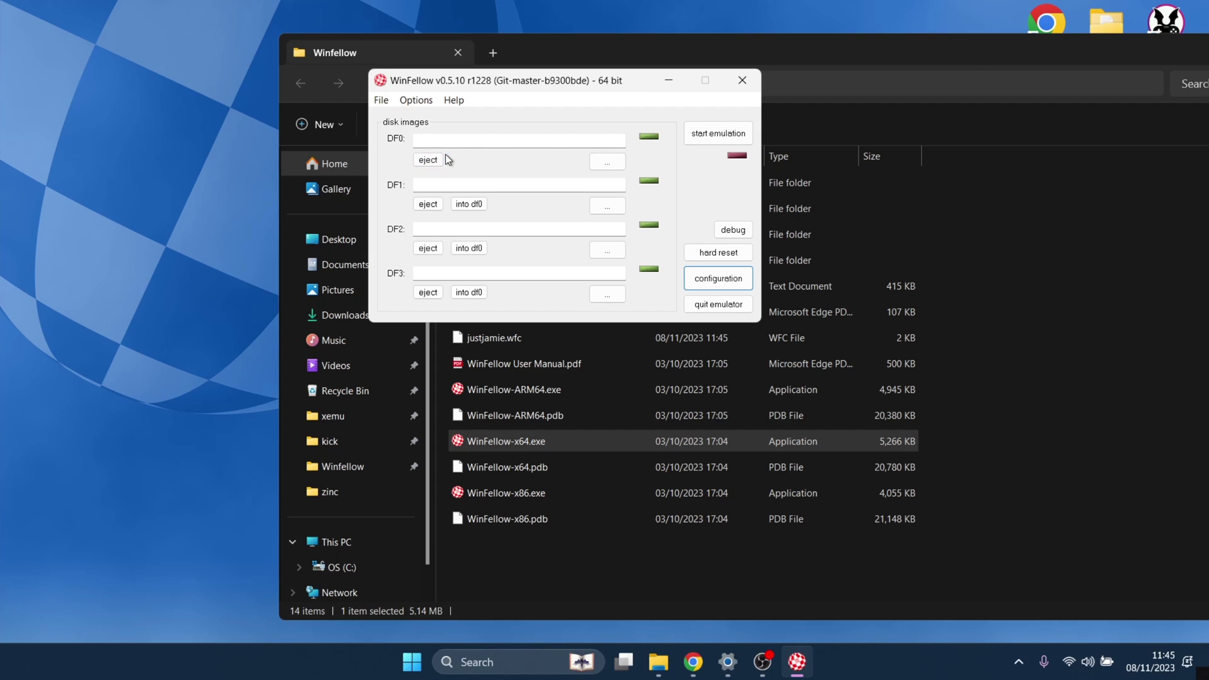
Load the Shadow of the Beast disk 1 image from Winfellow\Game into DF0
click(612, 170)
click(440, 268)
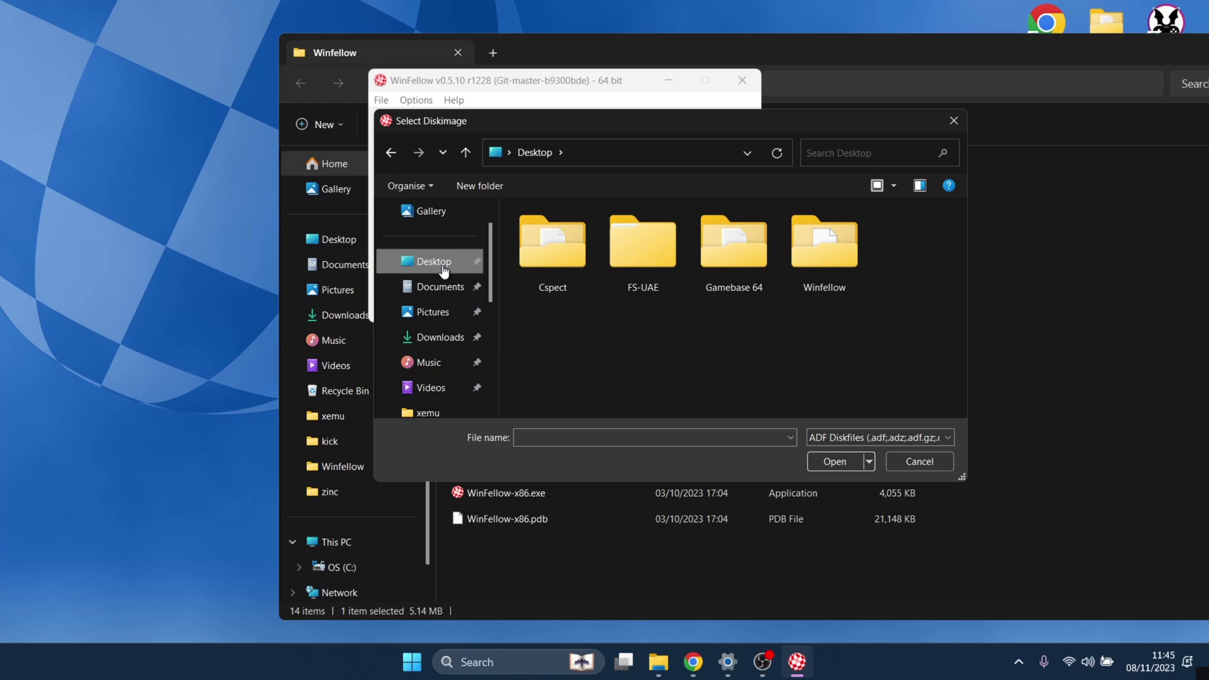
double_click(816, 262)
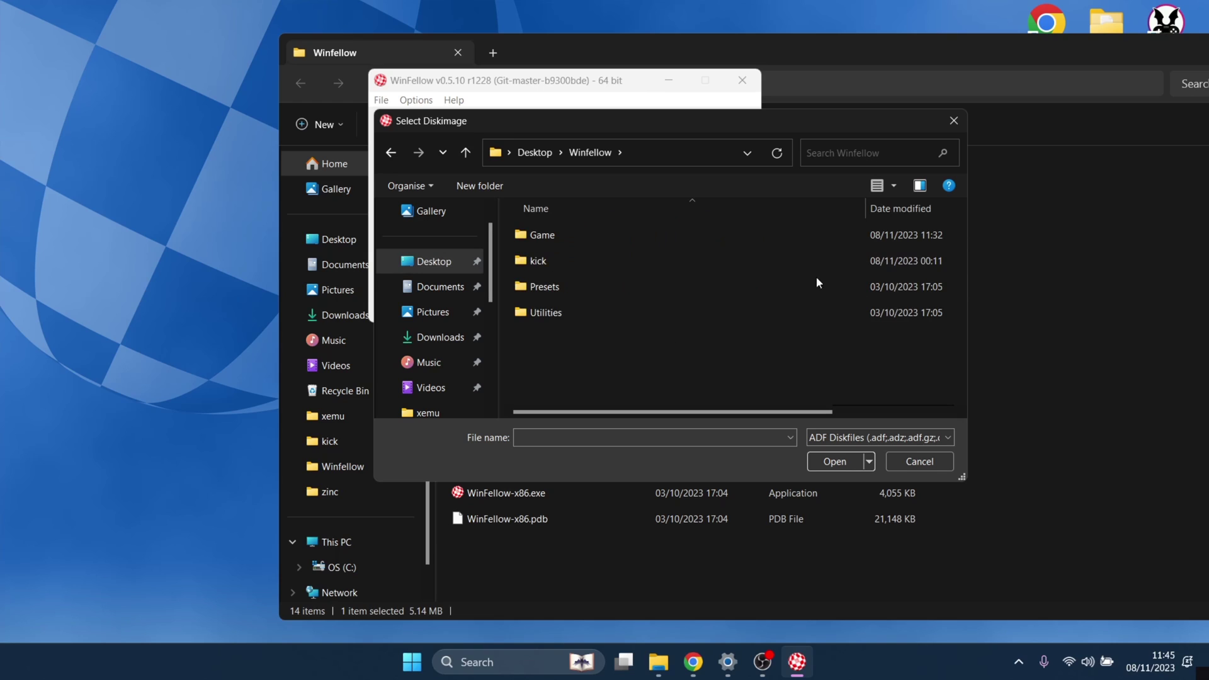
mouse_move(585, 235)
double_click(608, 240)
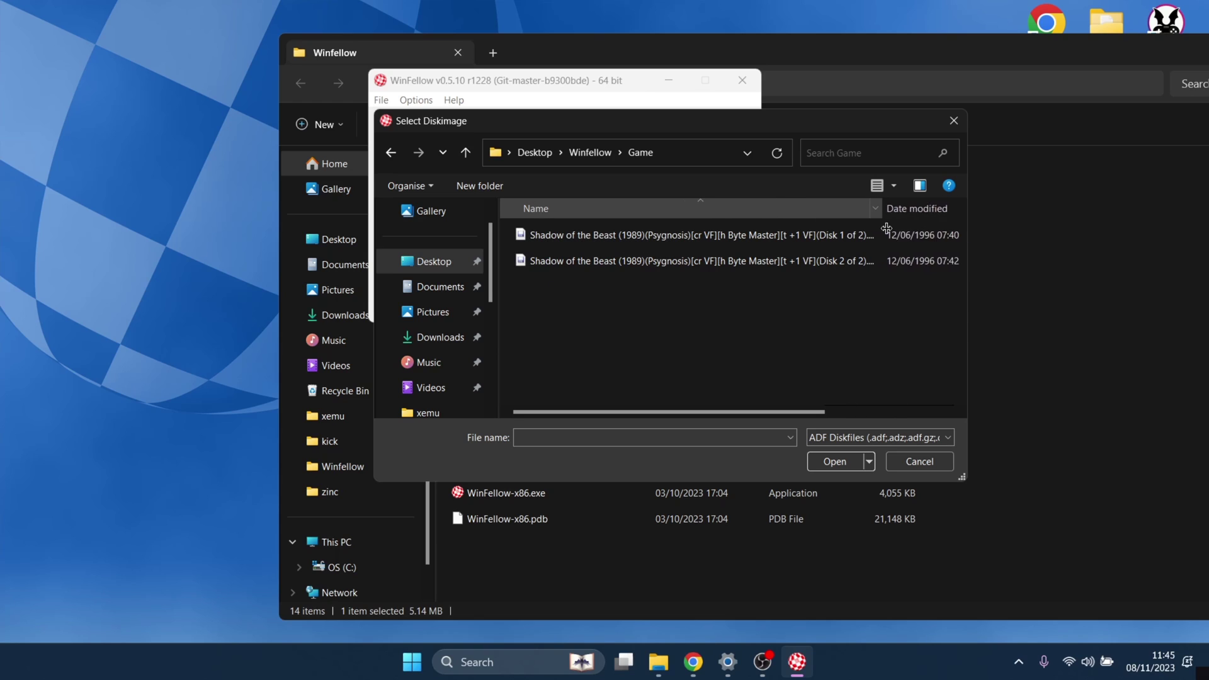
drag(718, 206, 926, 206)
click(878, 240)
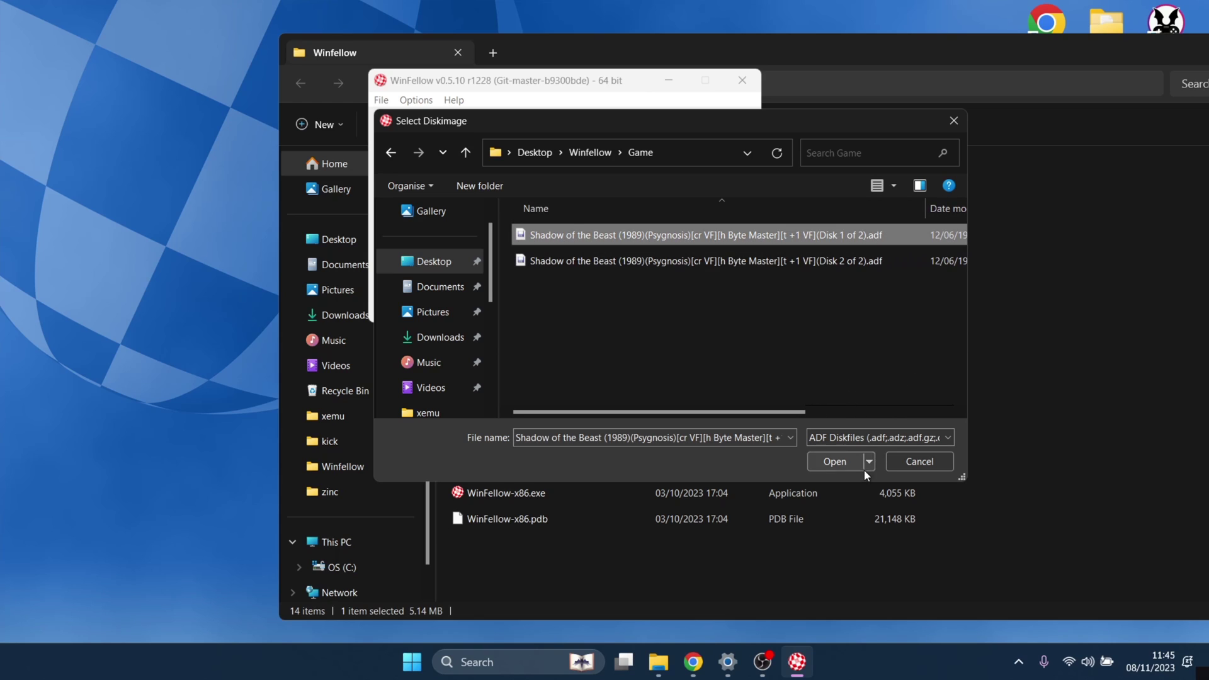
click(832, 462)
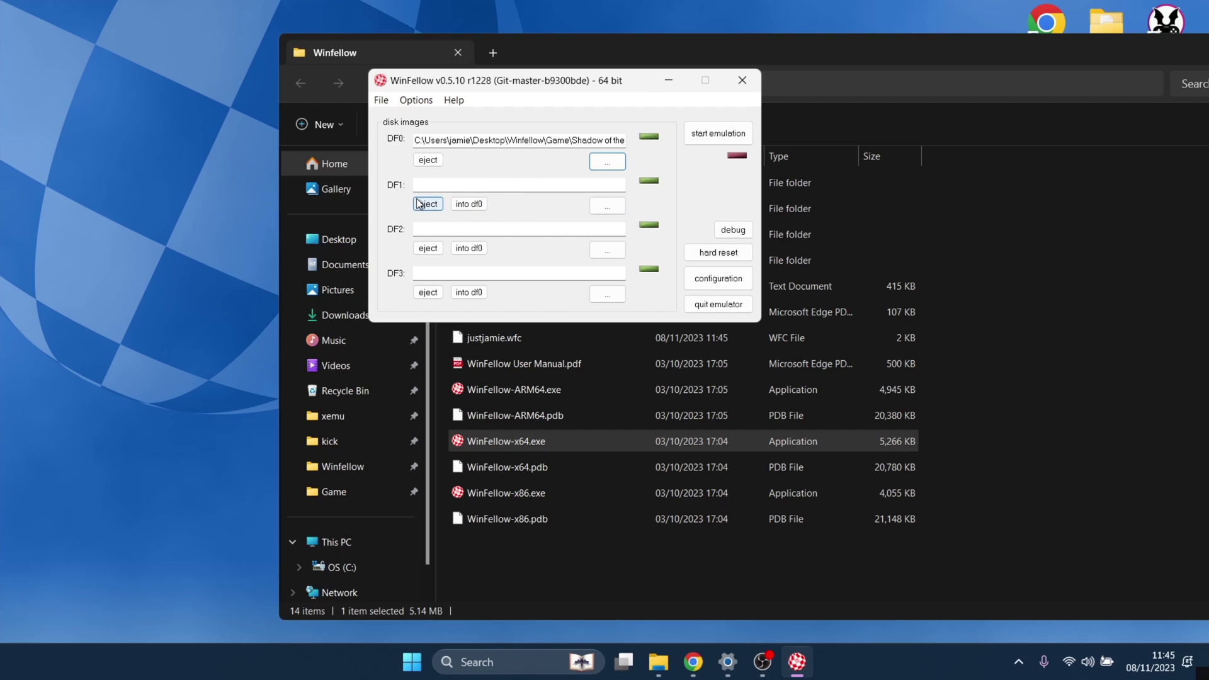
Load the Shadow of the Beast Disk 2 of 2 .adf image into DF1
click(615, 212)
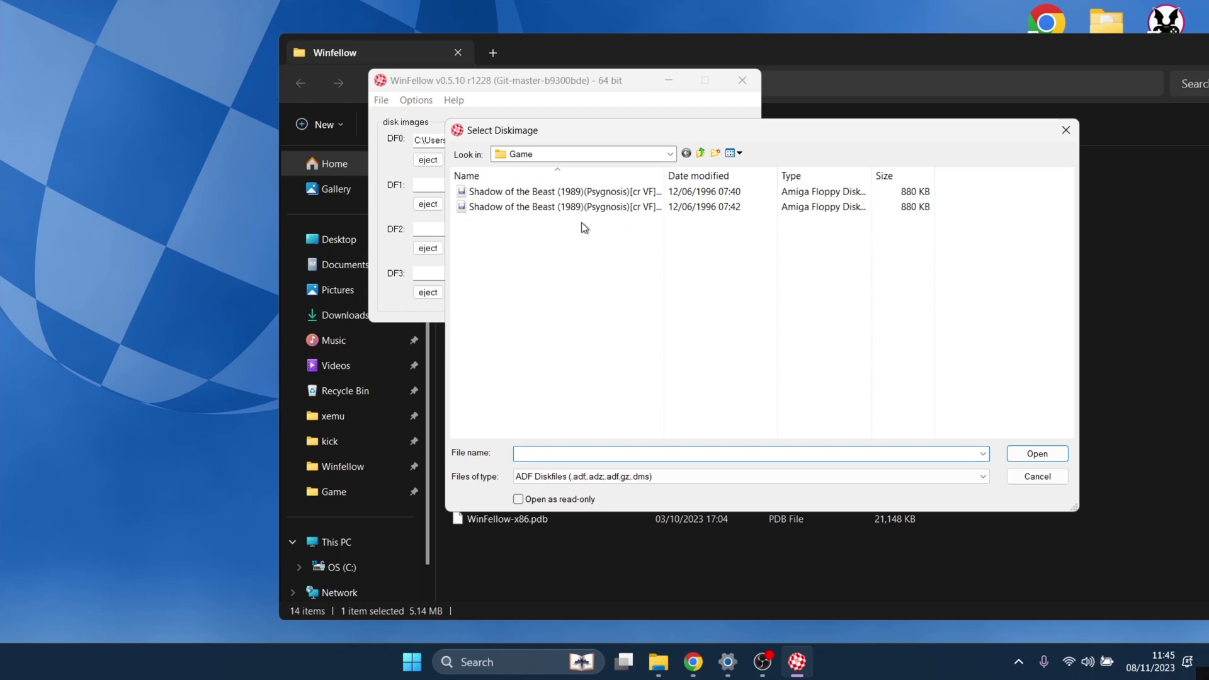
drag(665, 176, 918, 176)
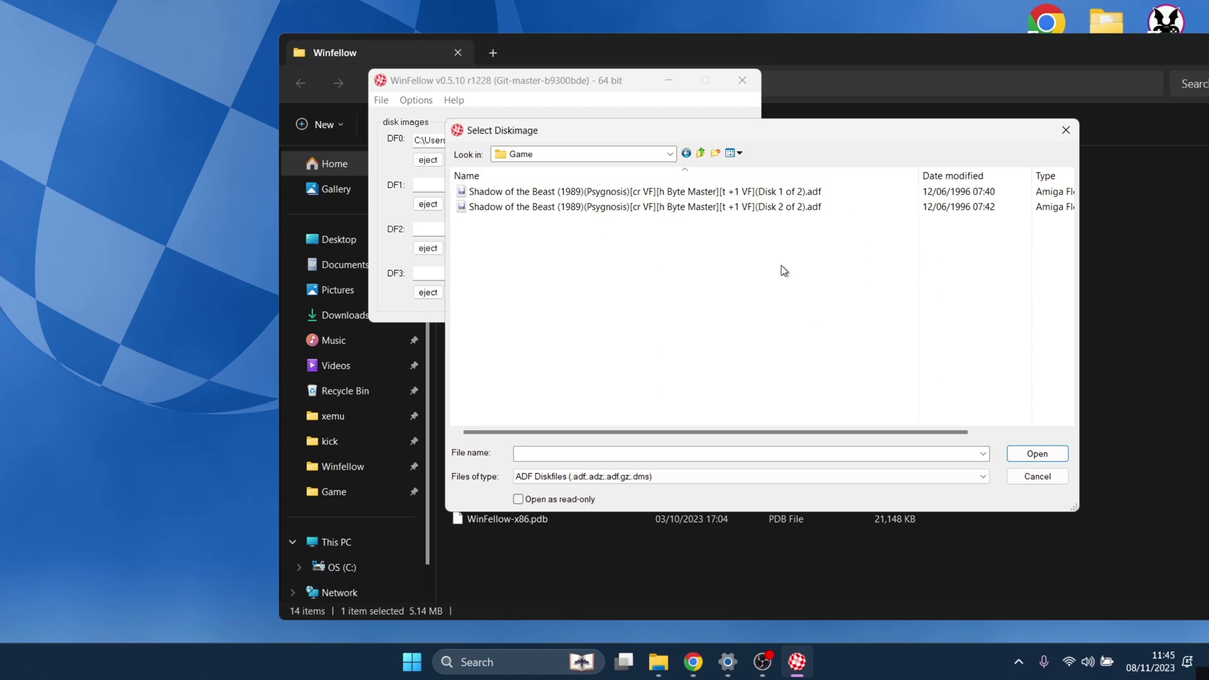
click(822, 211)
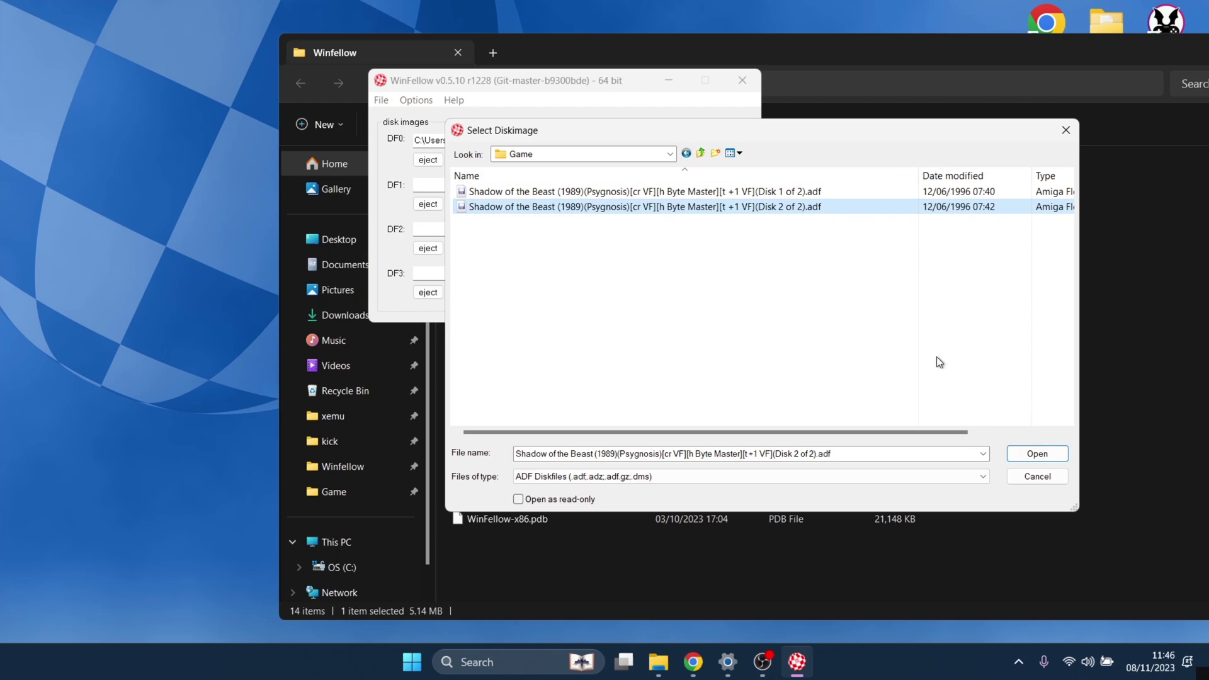
click(1036, 455)
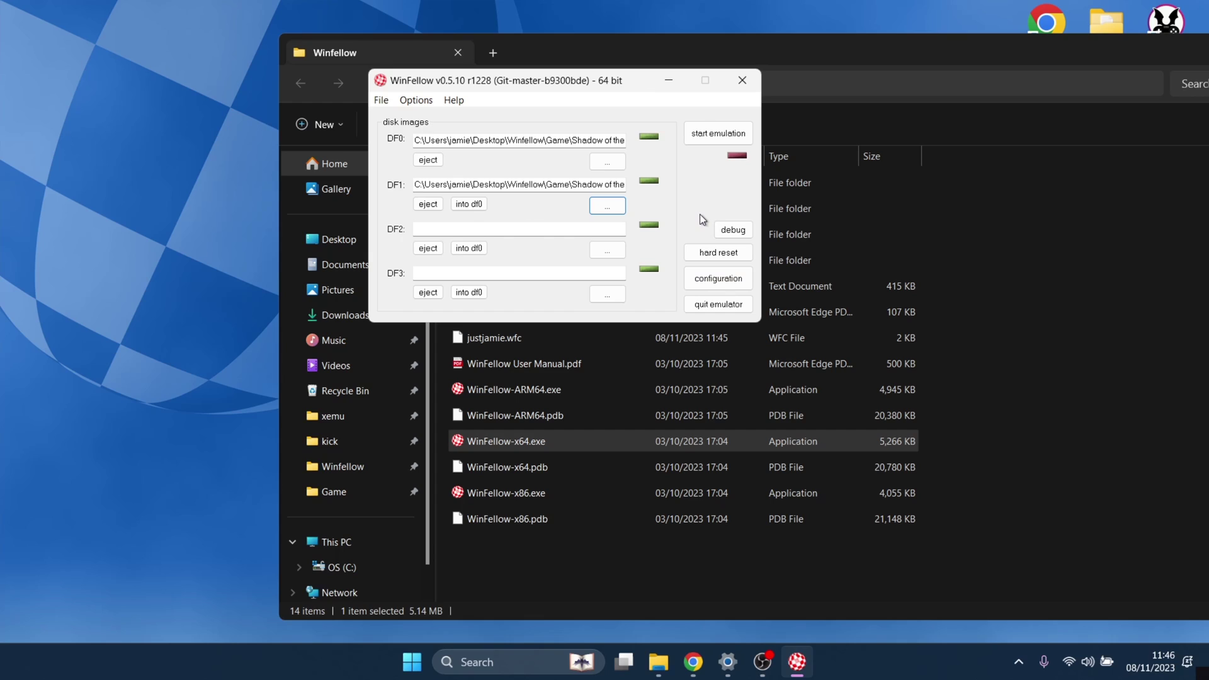
Start emulation and let Shadow of the Beast load to the 'insert Beast disk 2' prompt
click(726, 139)
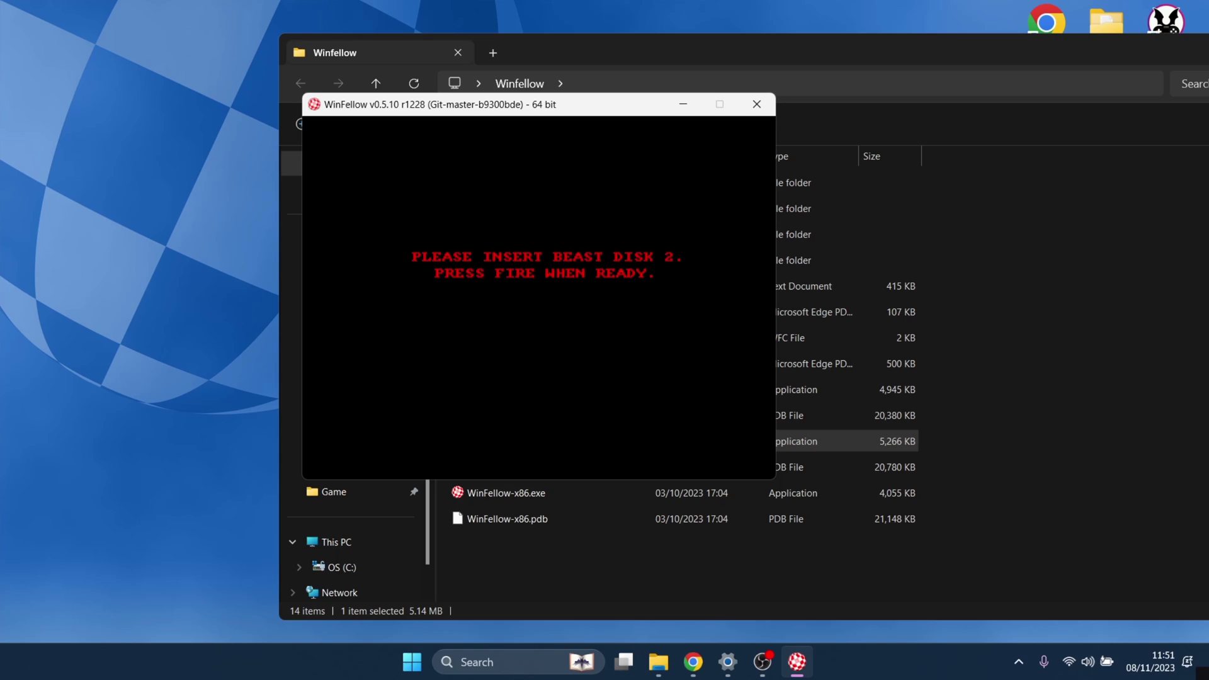
Move disk 2 from DF1 into DF0, resume emulation, then exit to the launcher with F12
key(F12)
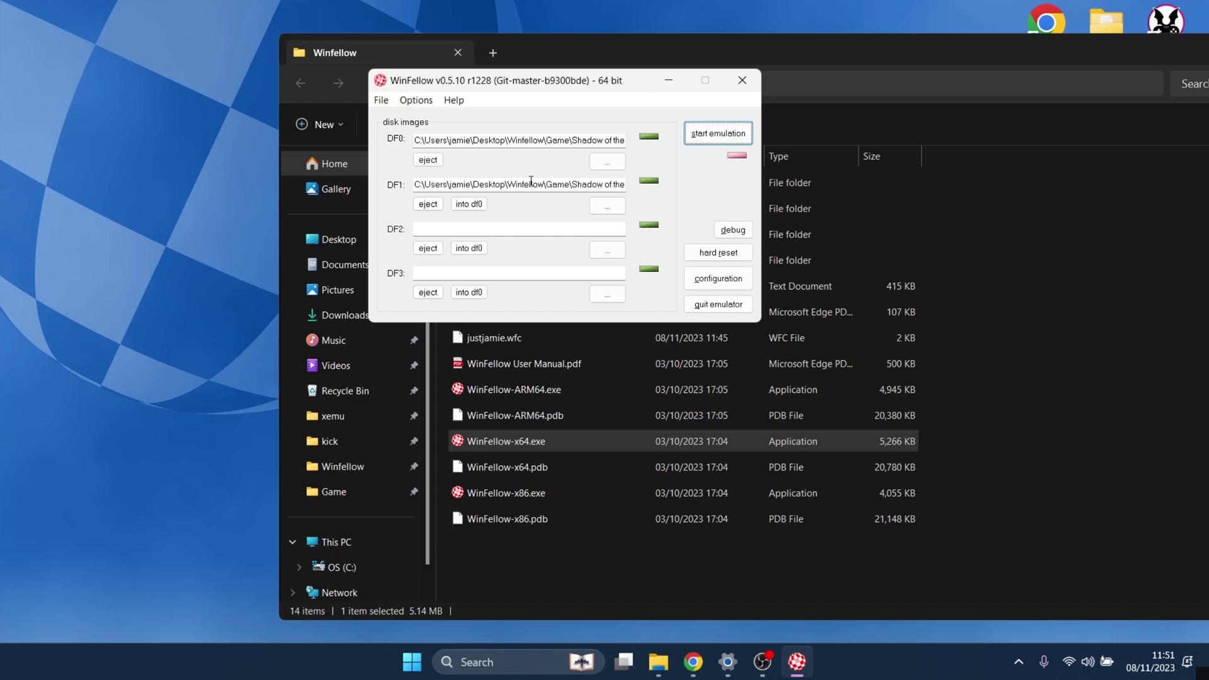
click(479, 206)
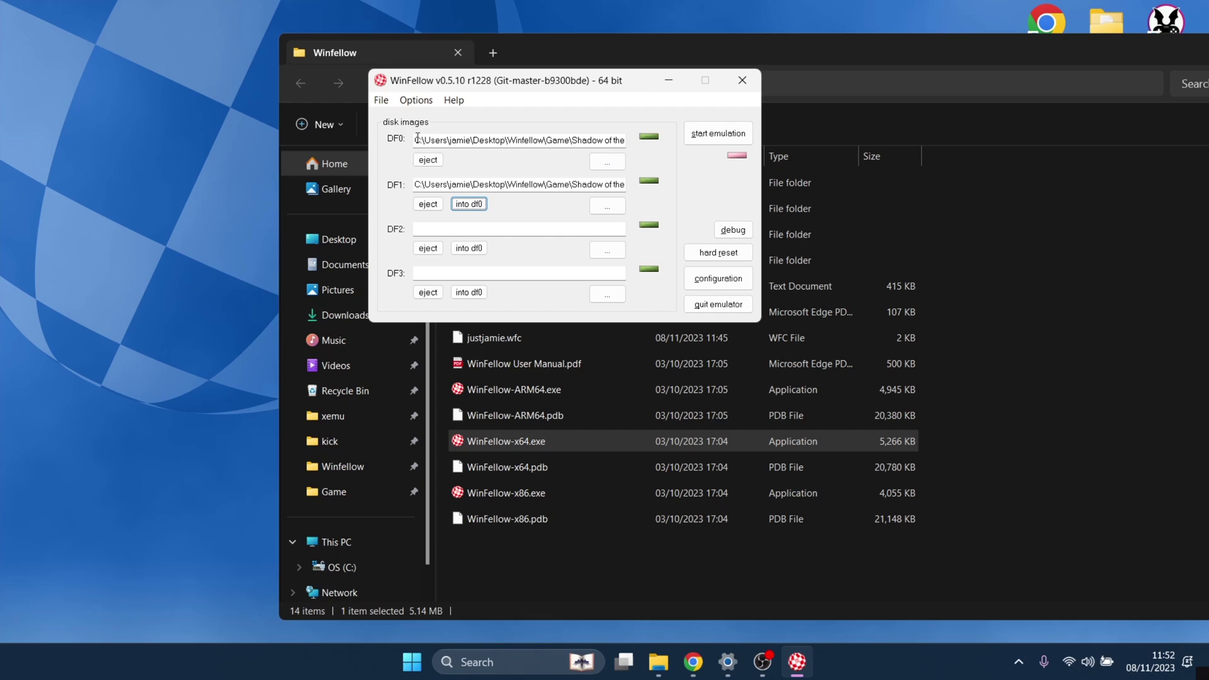
drag(562, 140, 590, 153)
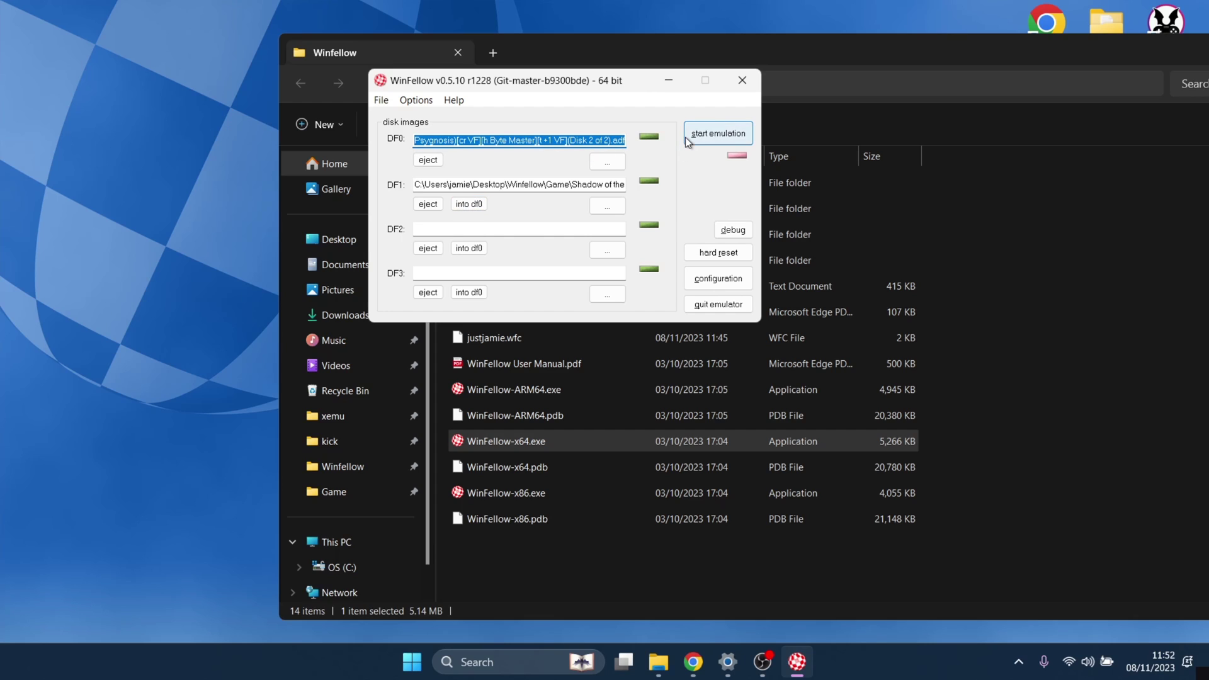
click(714, 141)
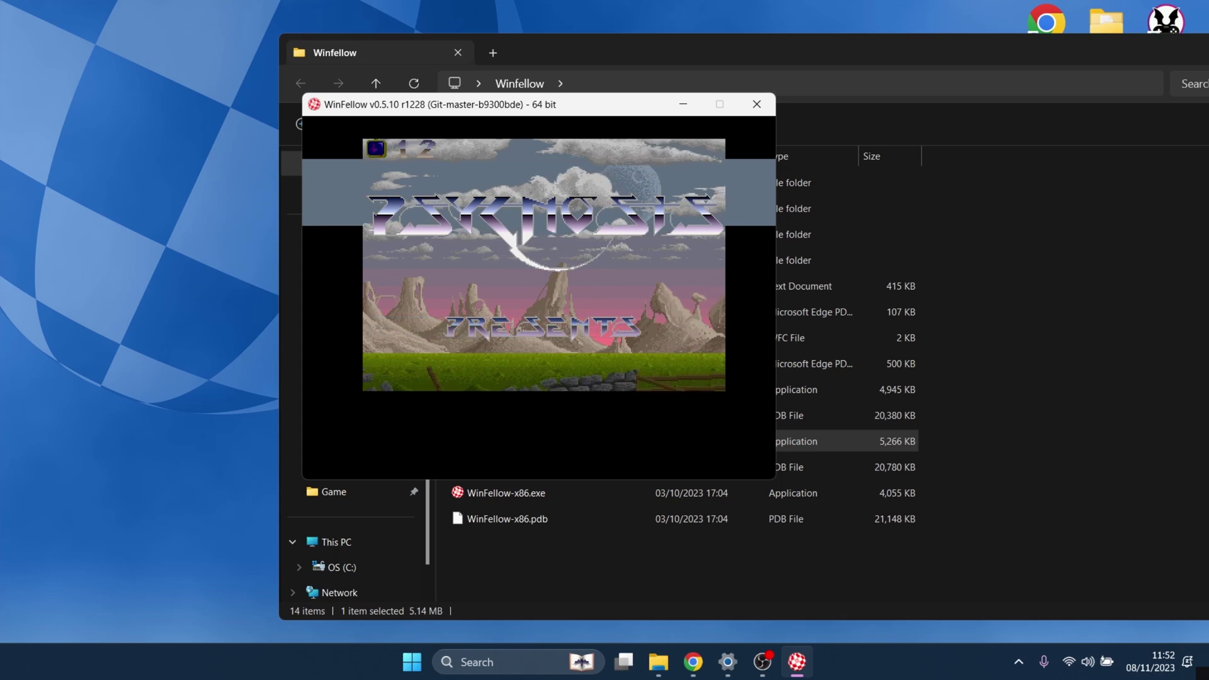
key(F12)
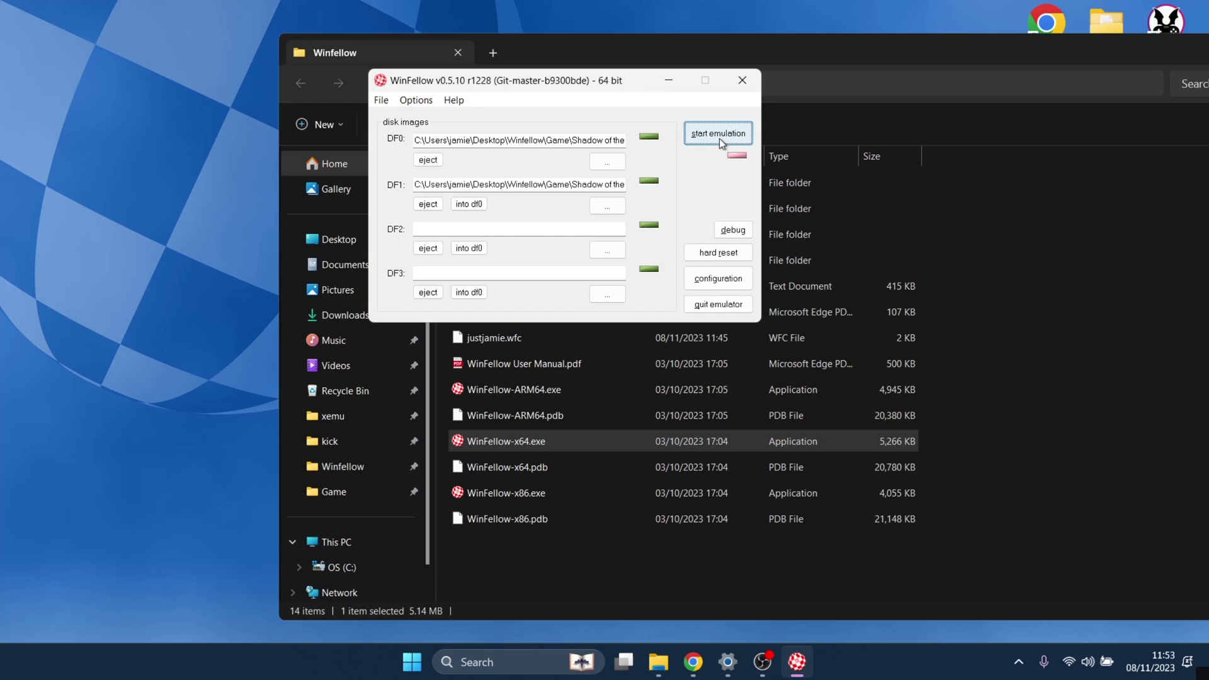
click(719, 137)
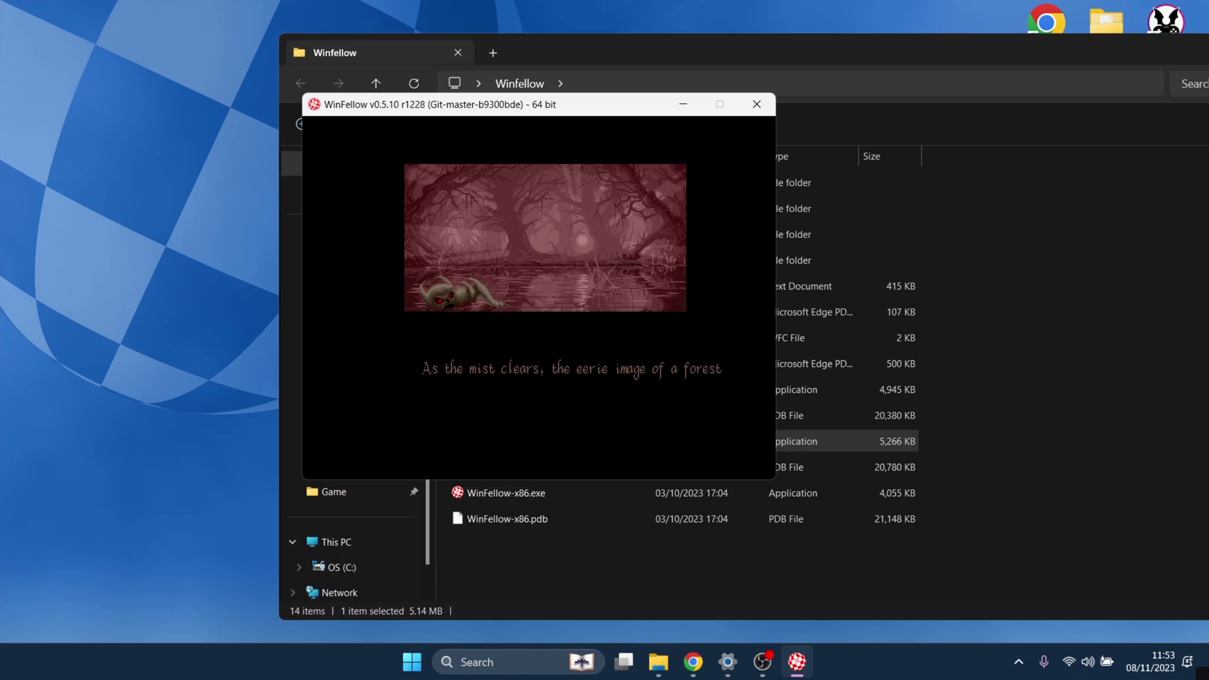
key(F12)
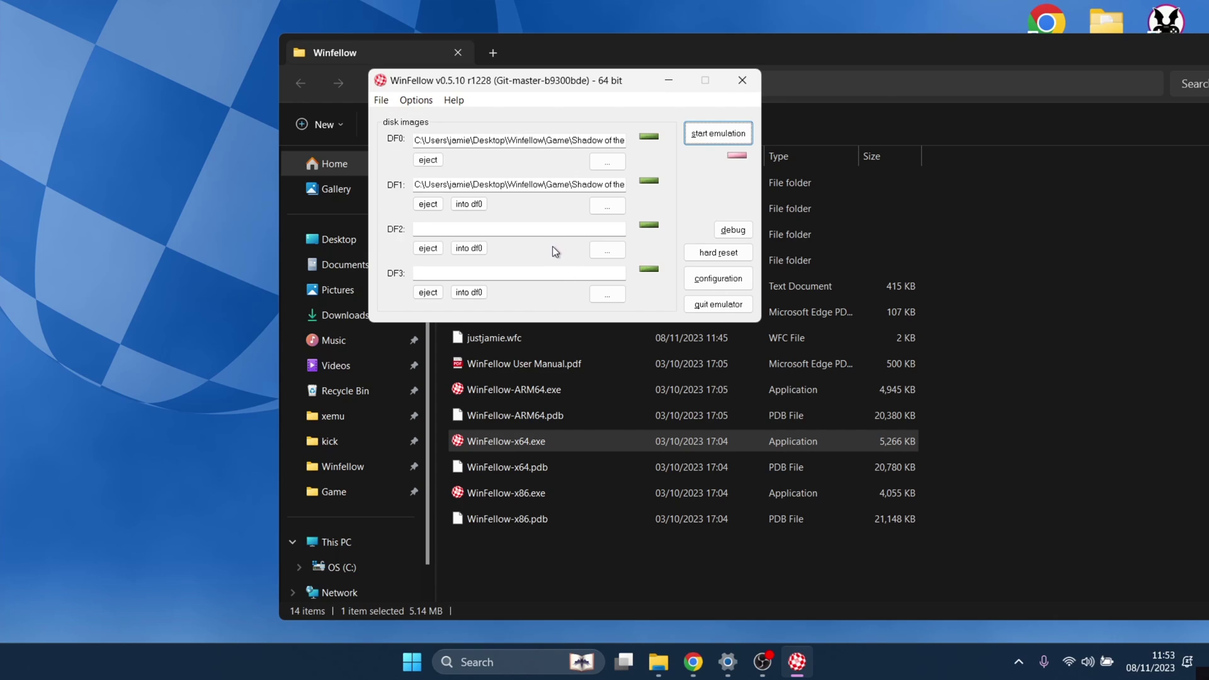
Turn on fullscreen in the emulator's display settings
click(717, 280)
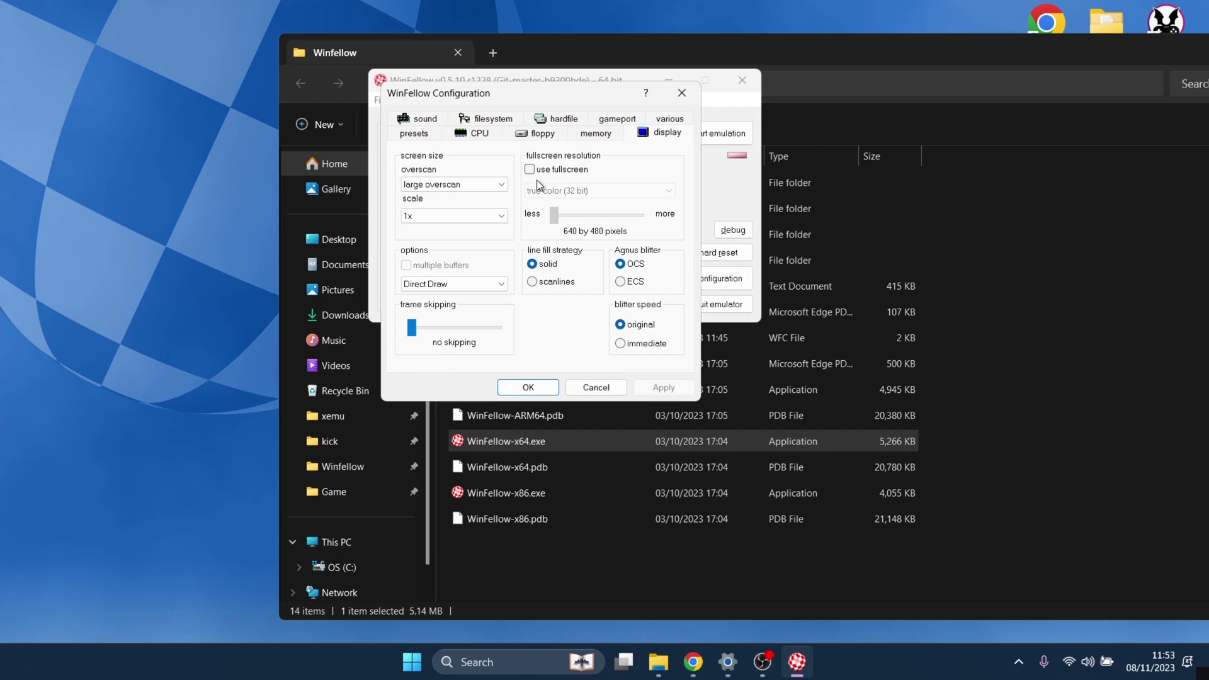
click(531, 172)
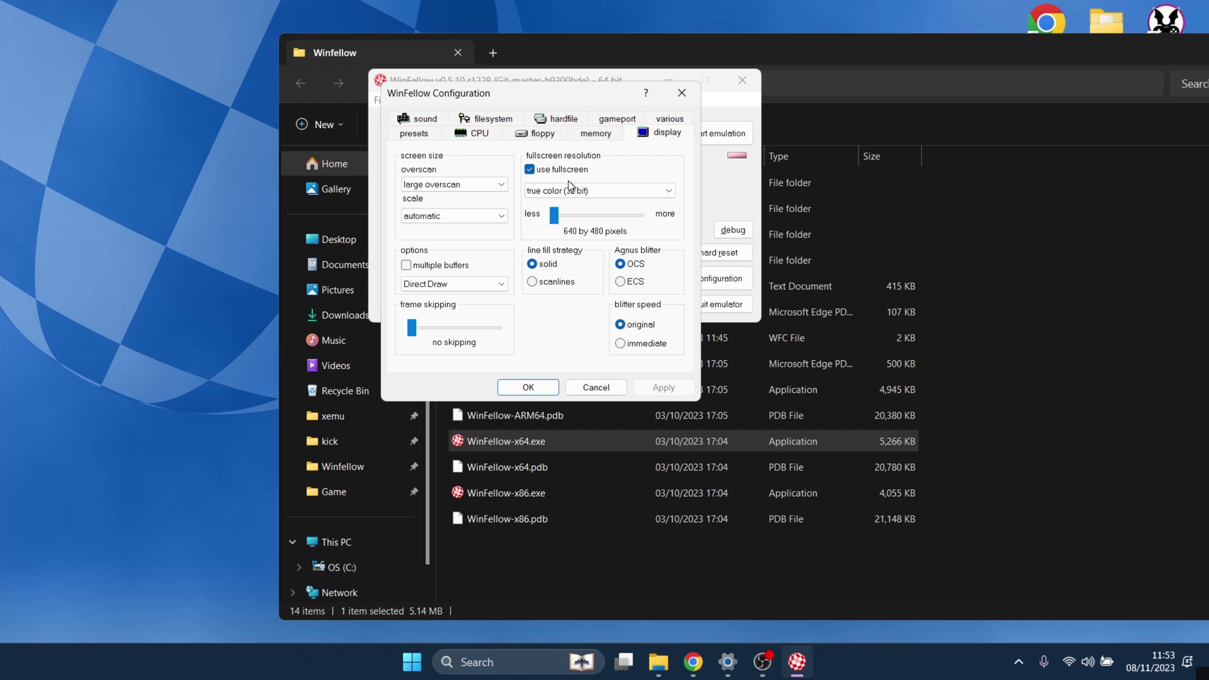
click(545, 389)
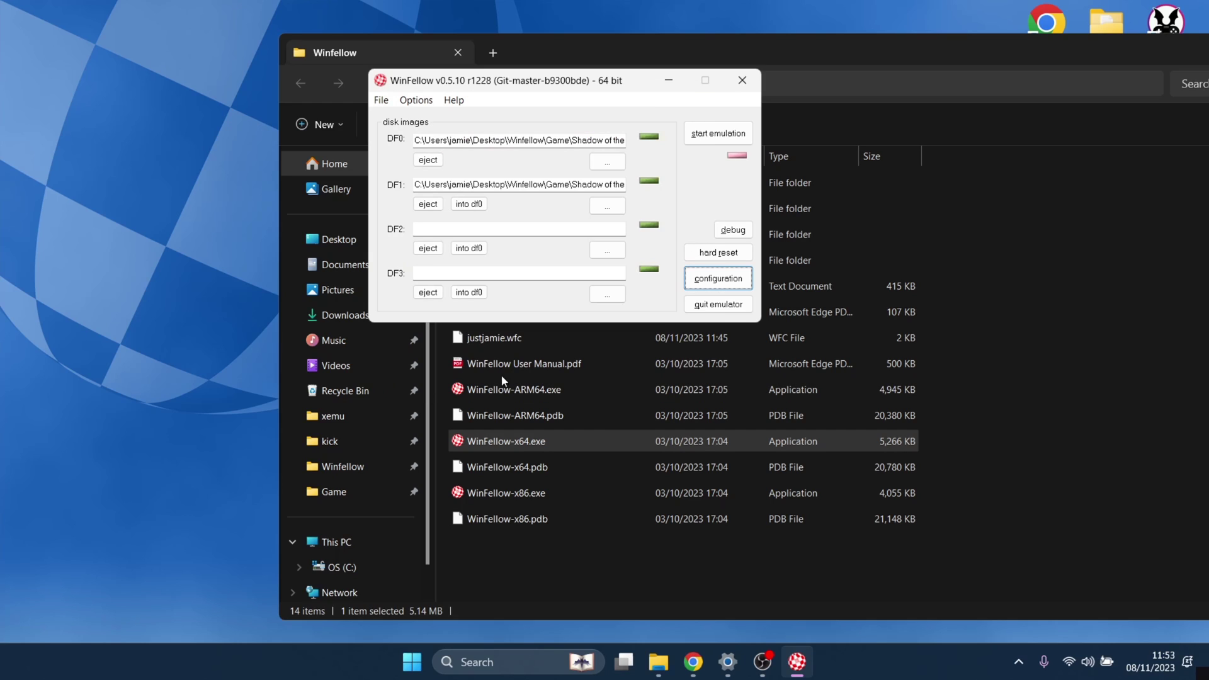
Play Shadow of the Beast fullscreen, running and jumping through the forest, then exit with F12
click(713, 139)
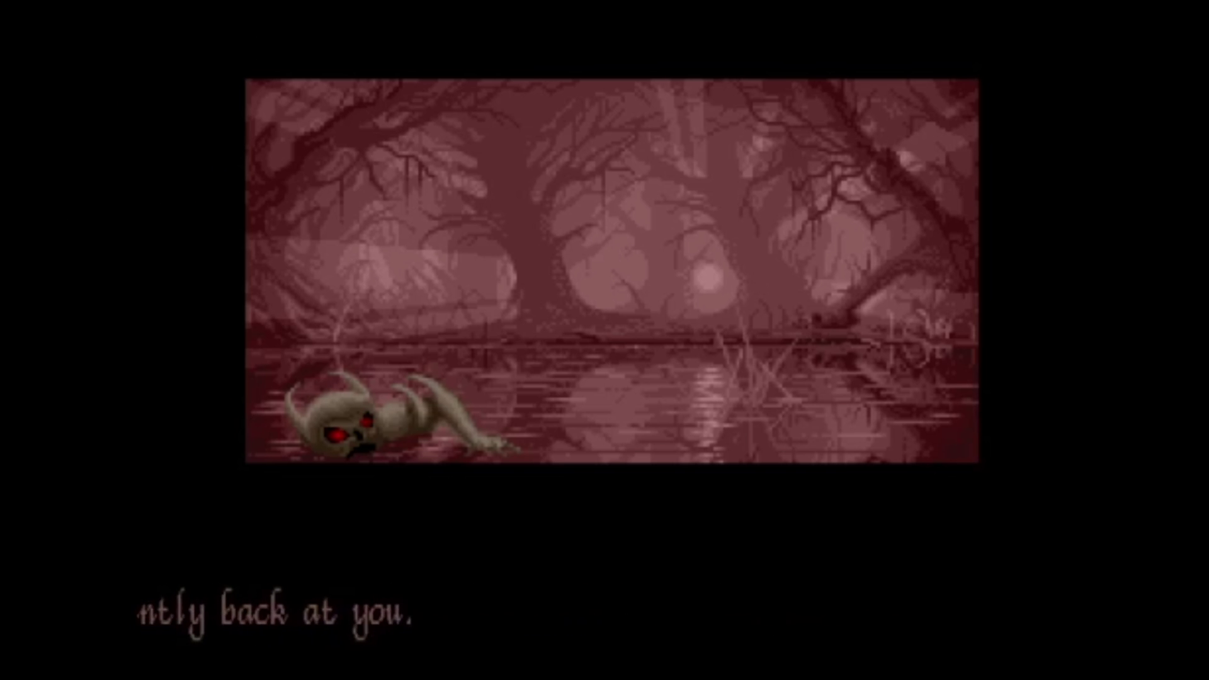
key(Right)
key(Up)
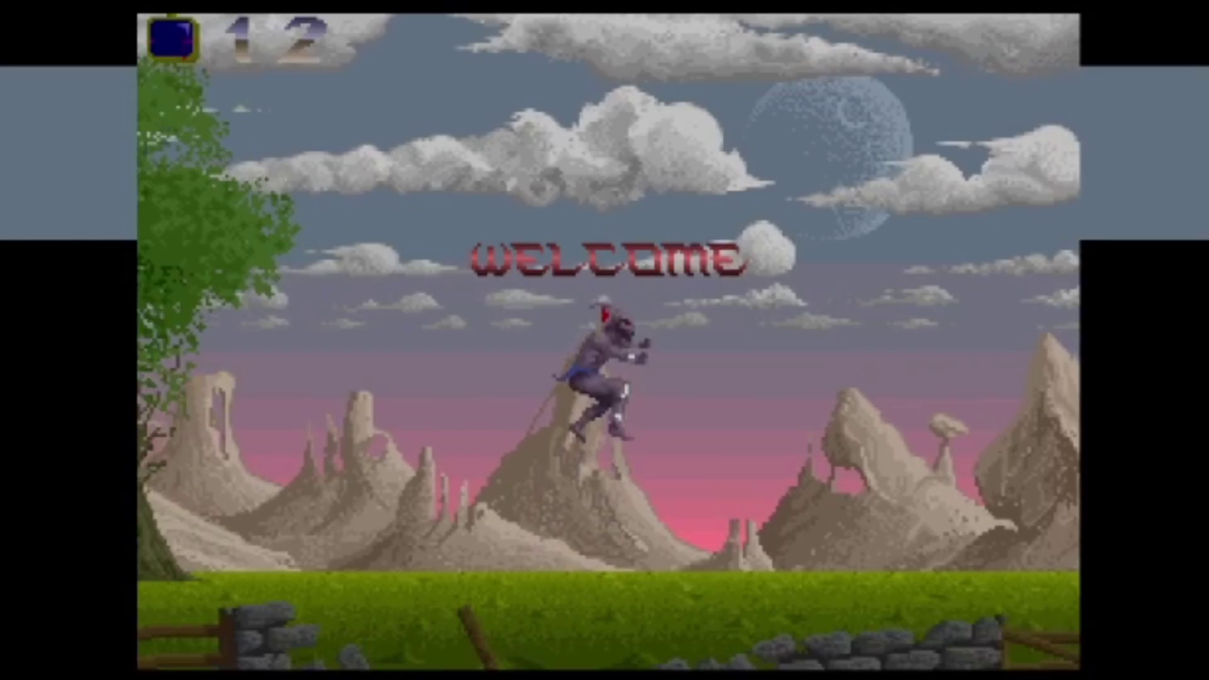
key(Left)
key(Left)
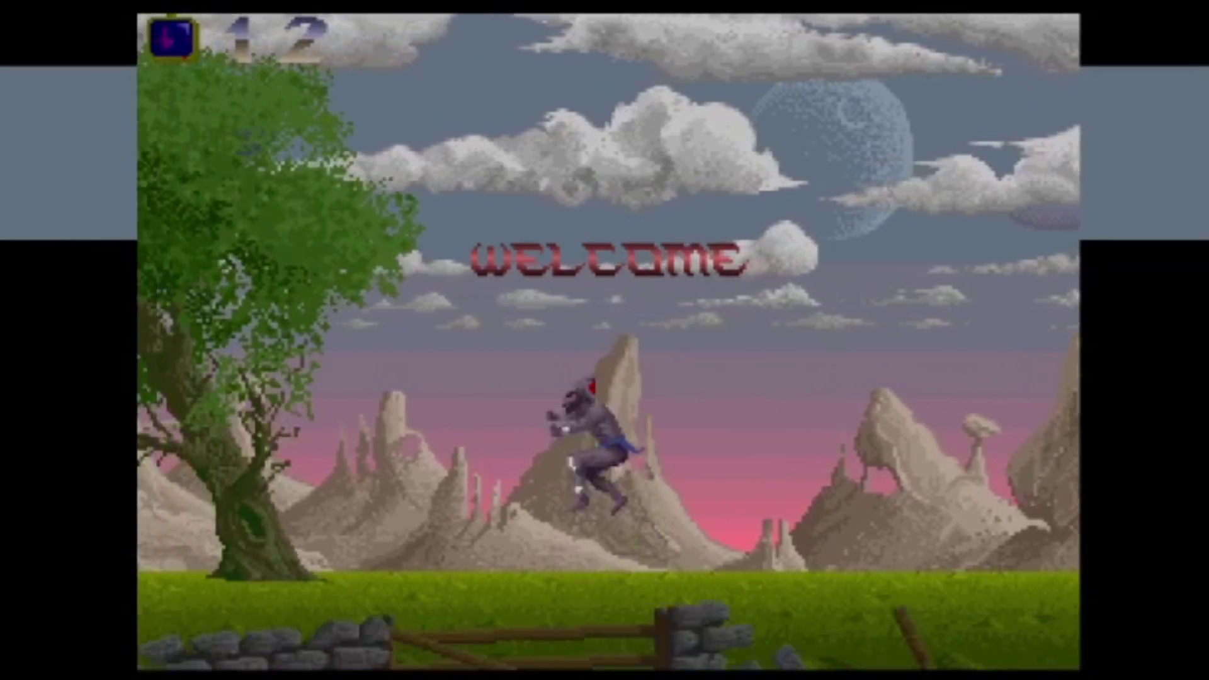
key(Left)
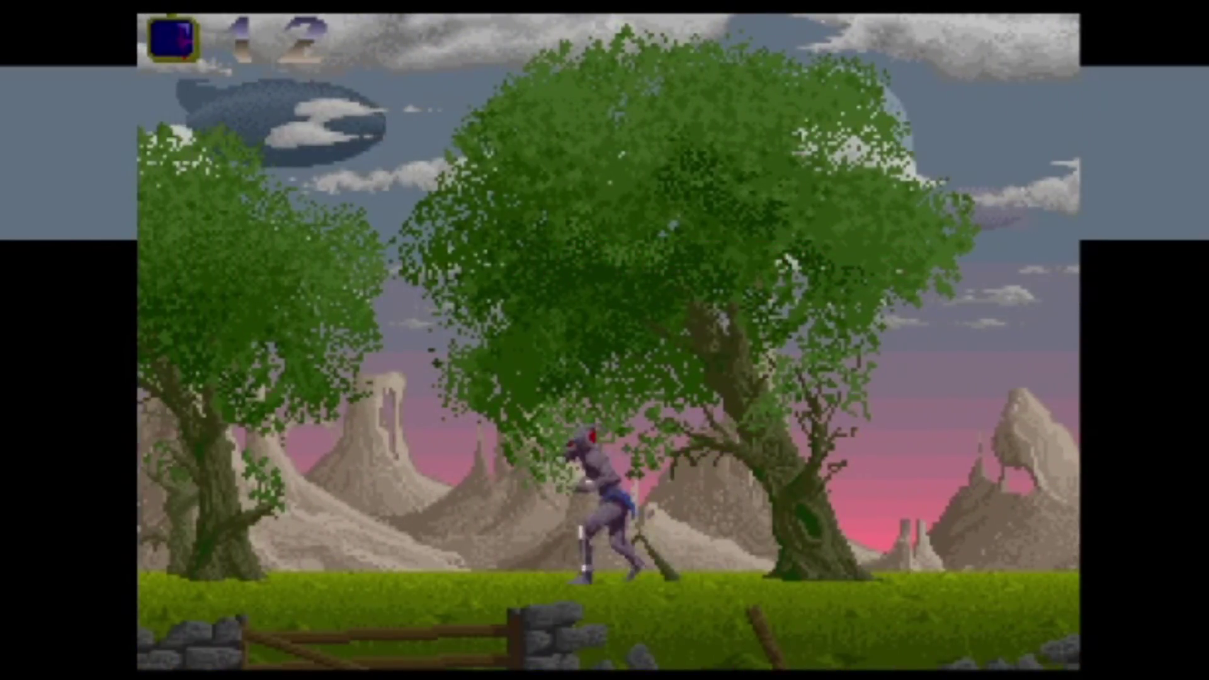
key(Up)
key(Left)
key(Up)
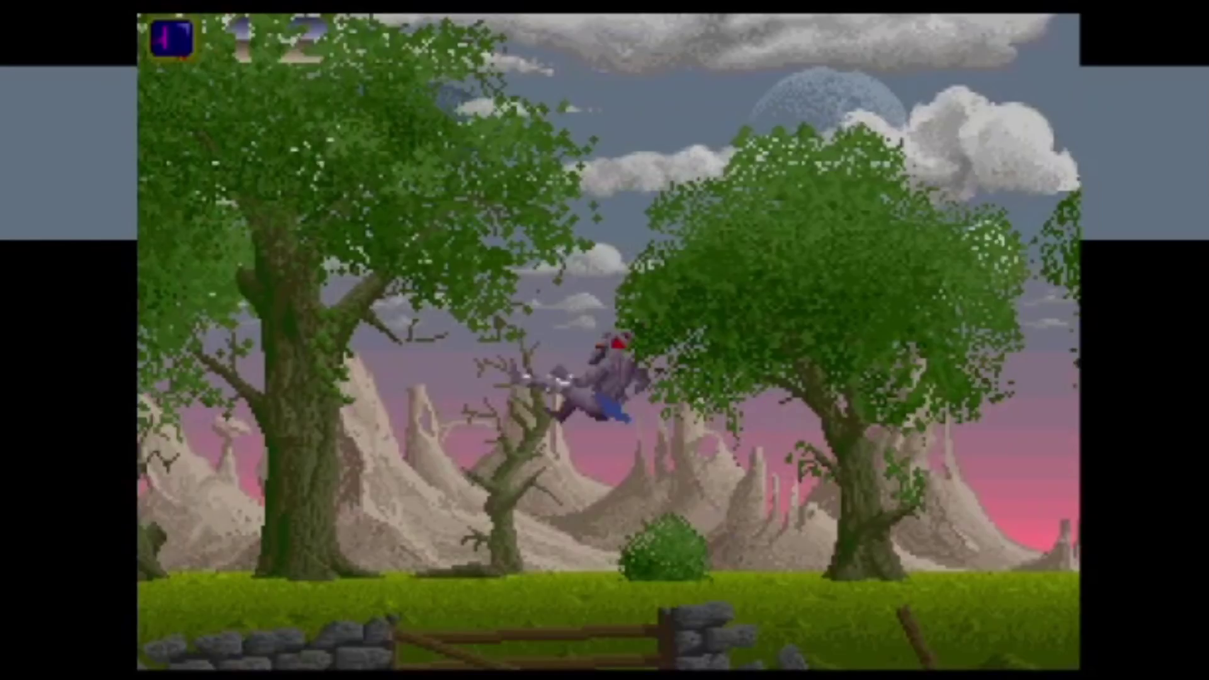
key(Left)
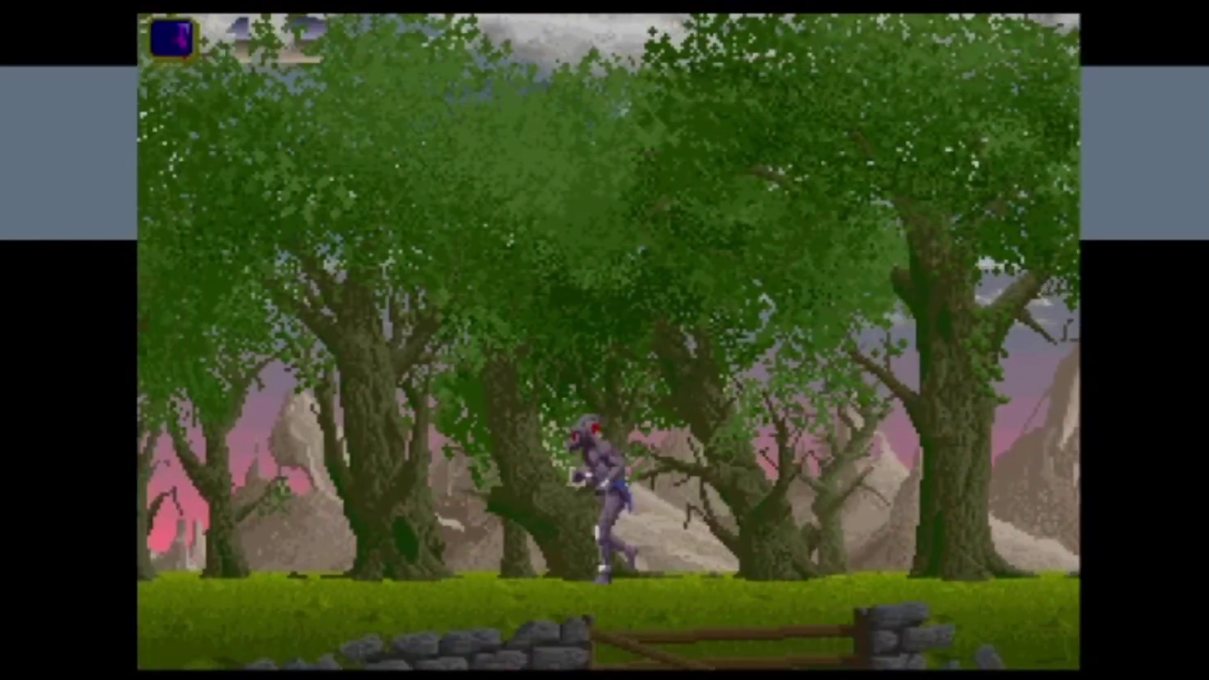
key(Left)
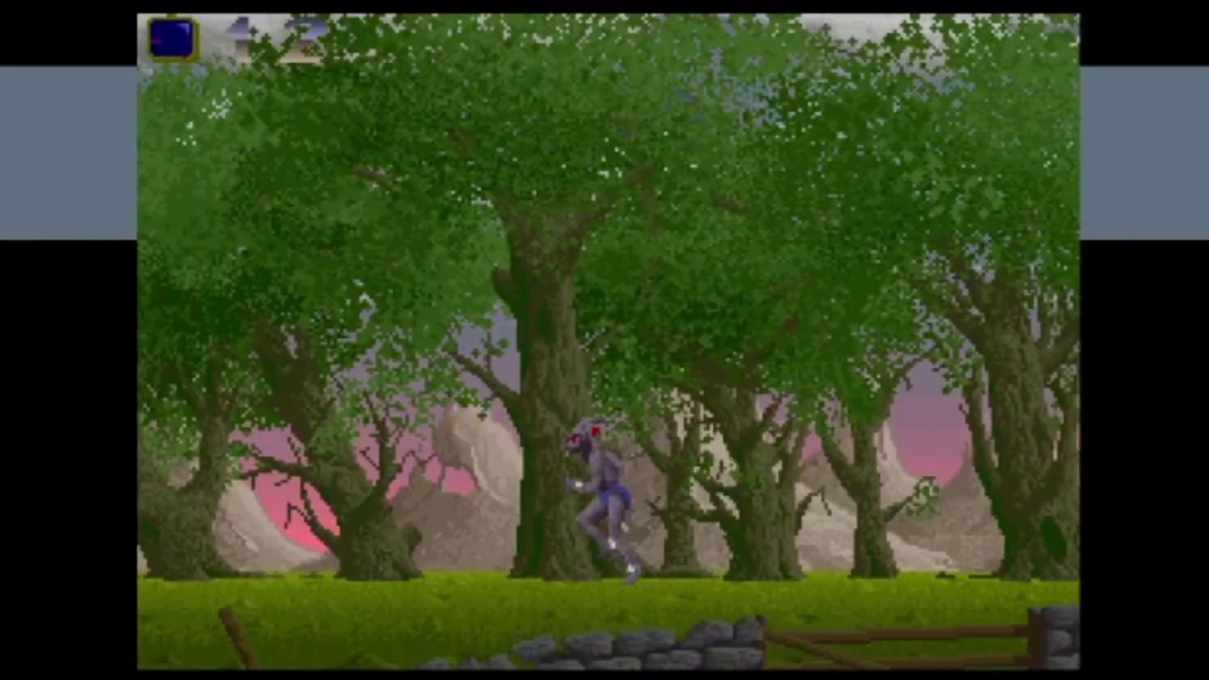
key(Left)
key(Up)
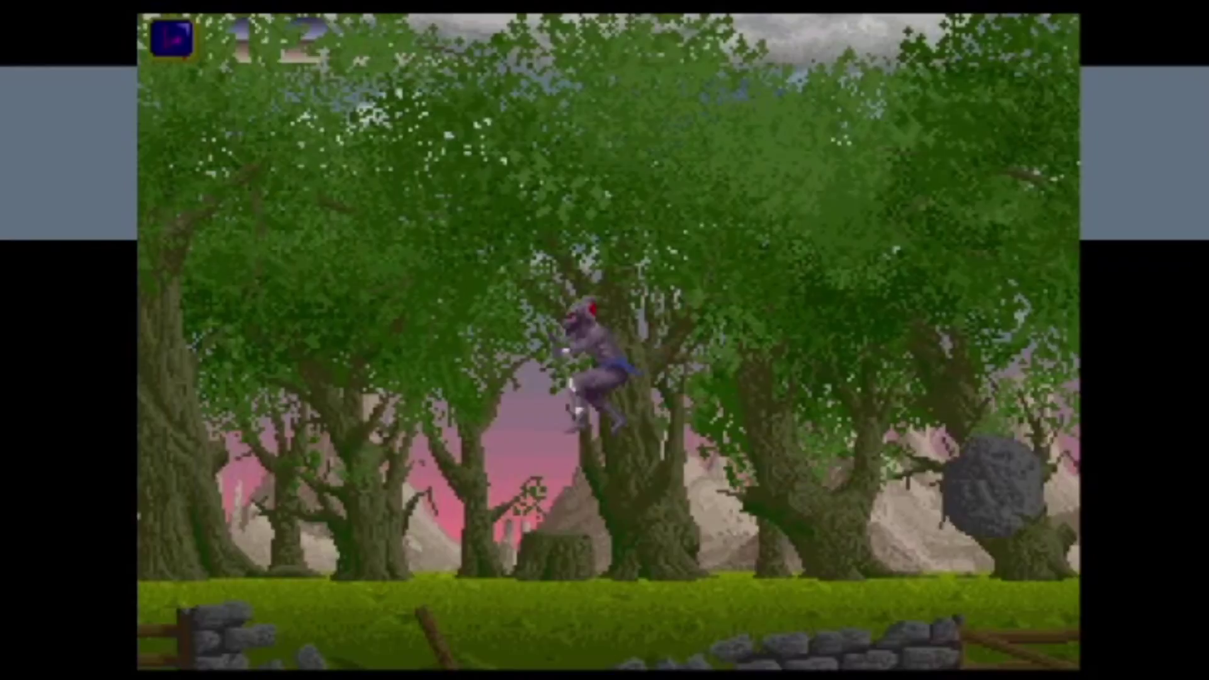
key(Left)
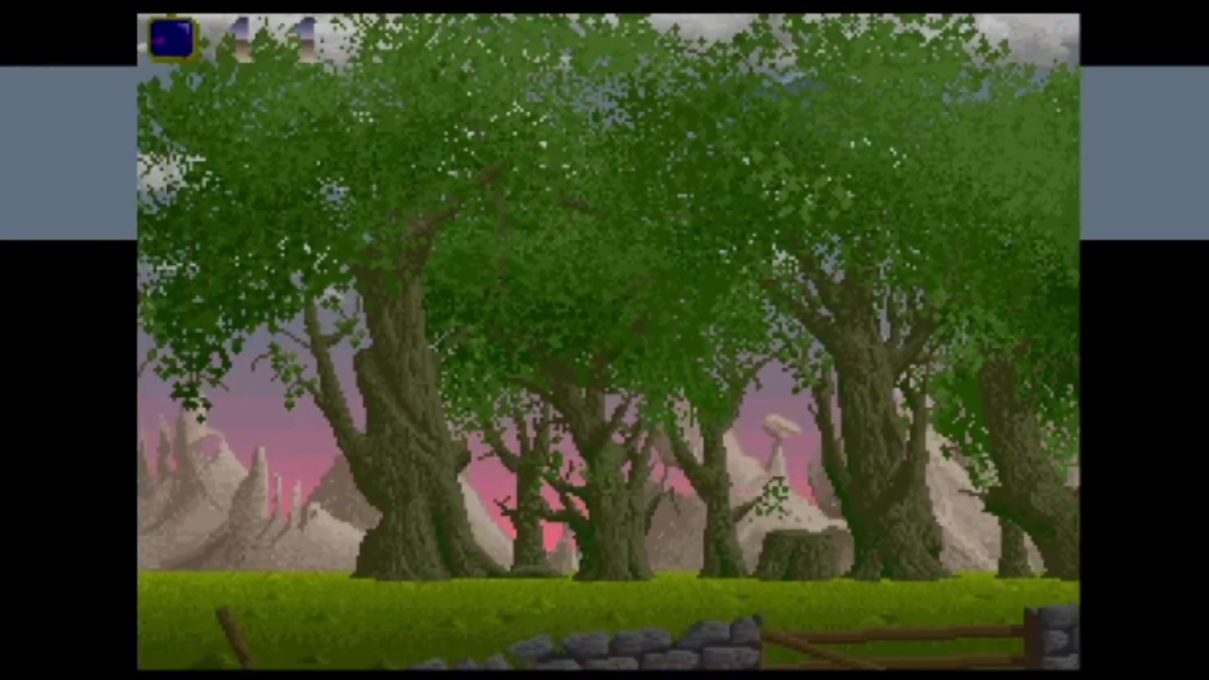
key(Left)
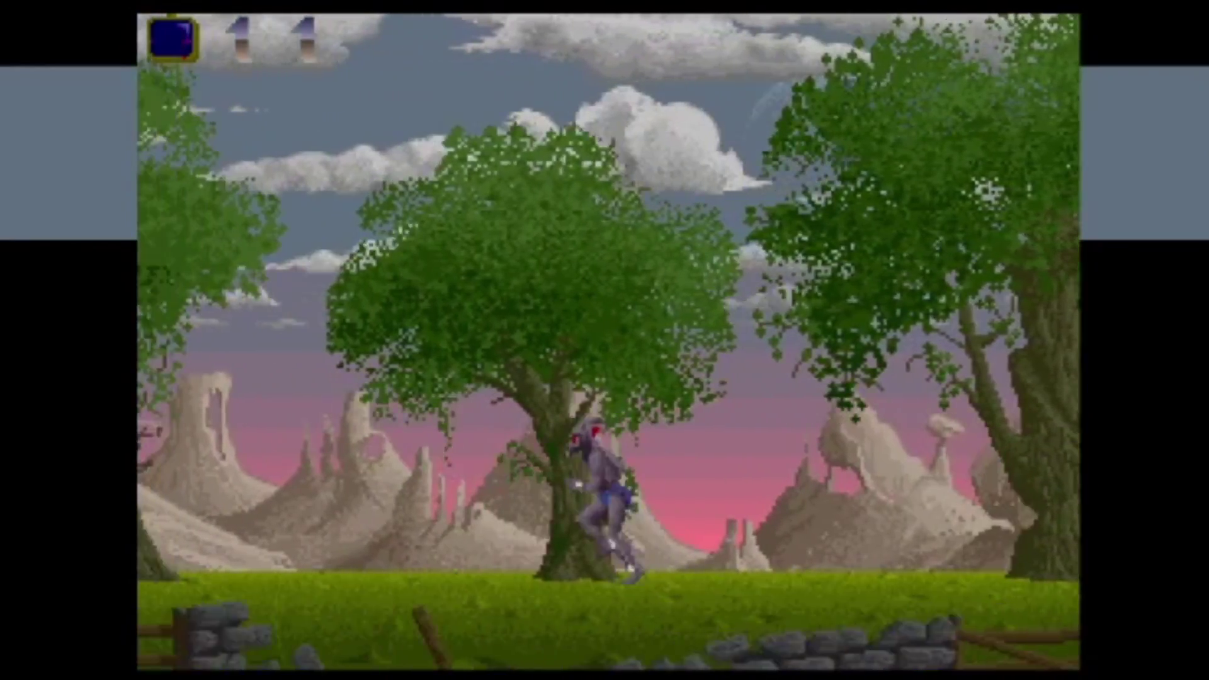
key(Left)
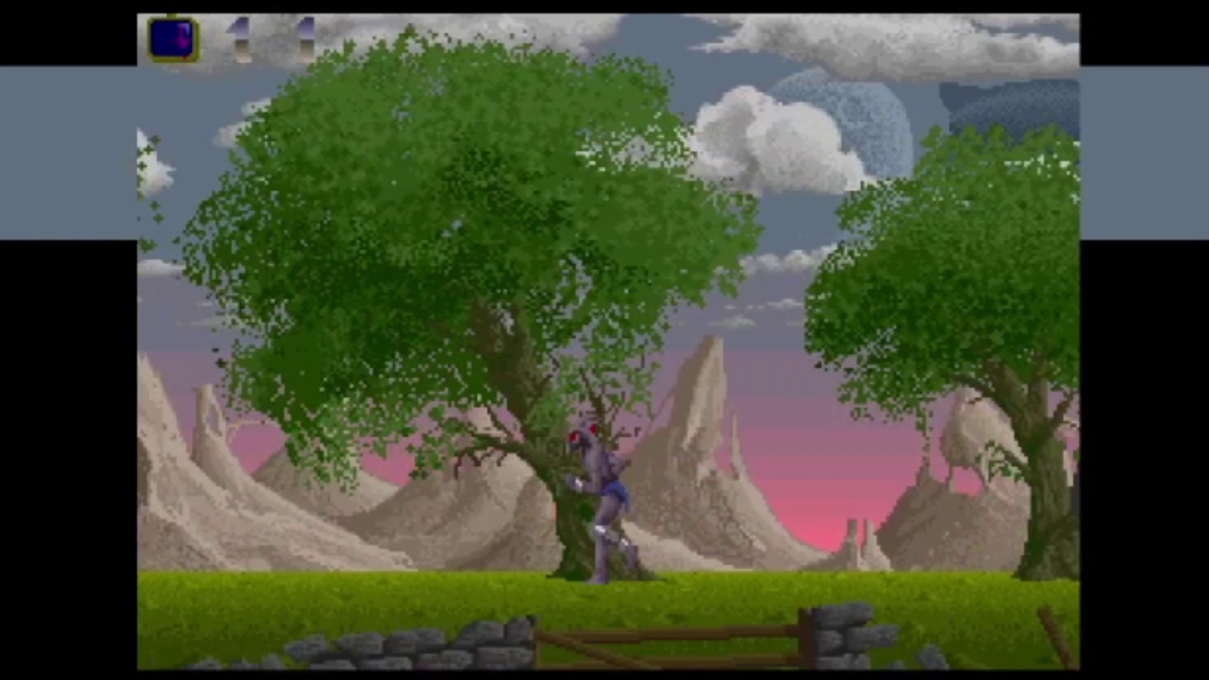
key(Left)
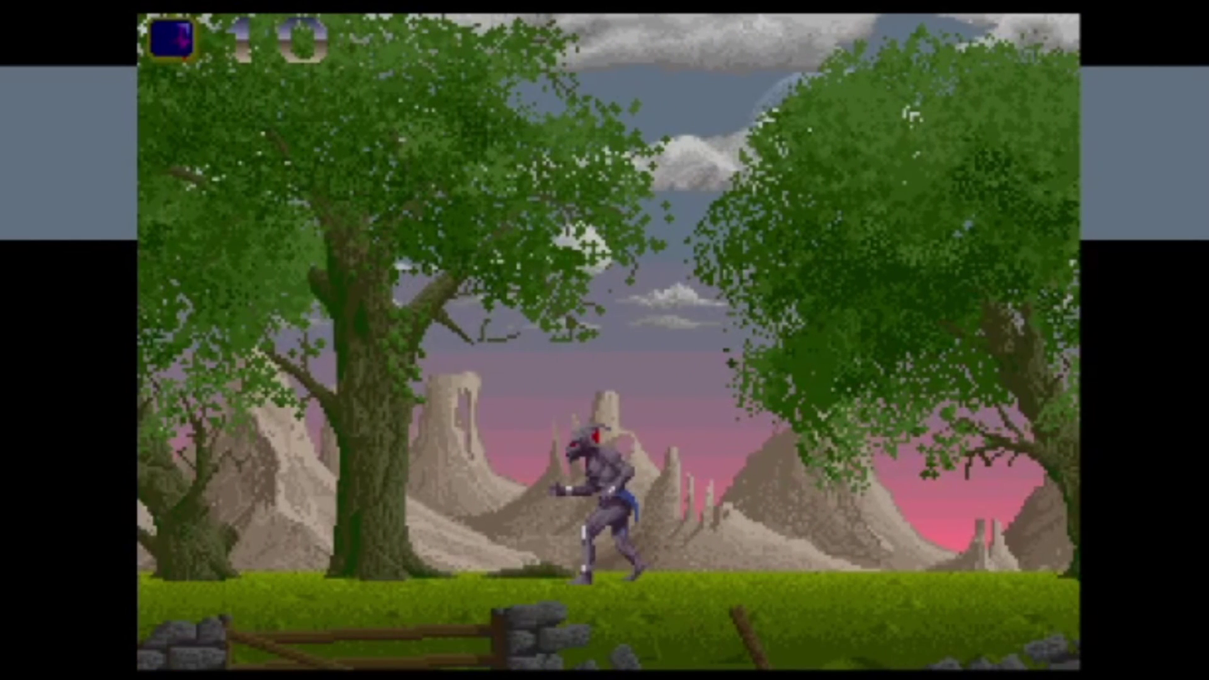
key(F12)
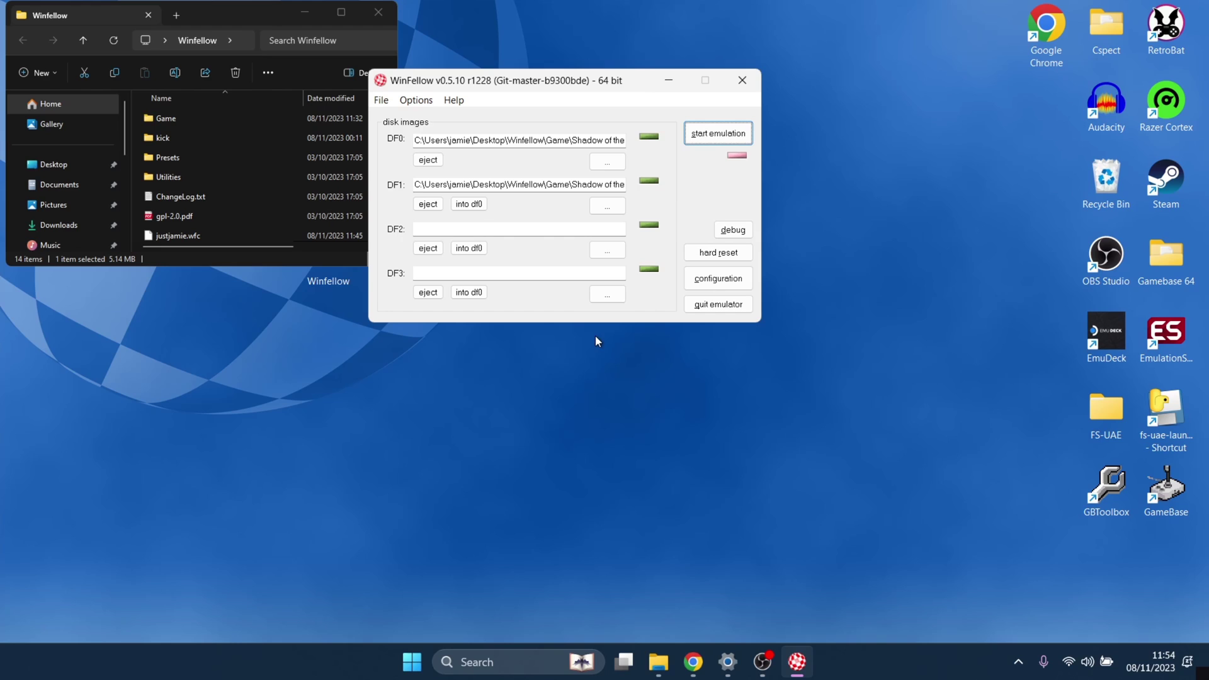
Set the display overscan to very large and the fullscreen resolution to 1920×1080
click(718, 278)
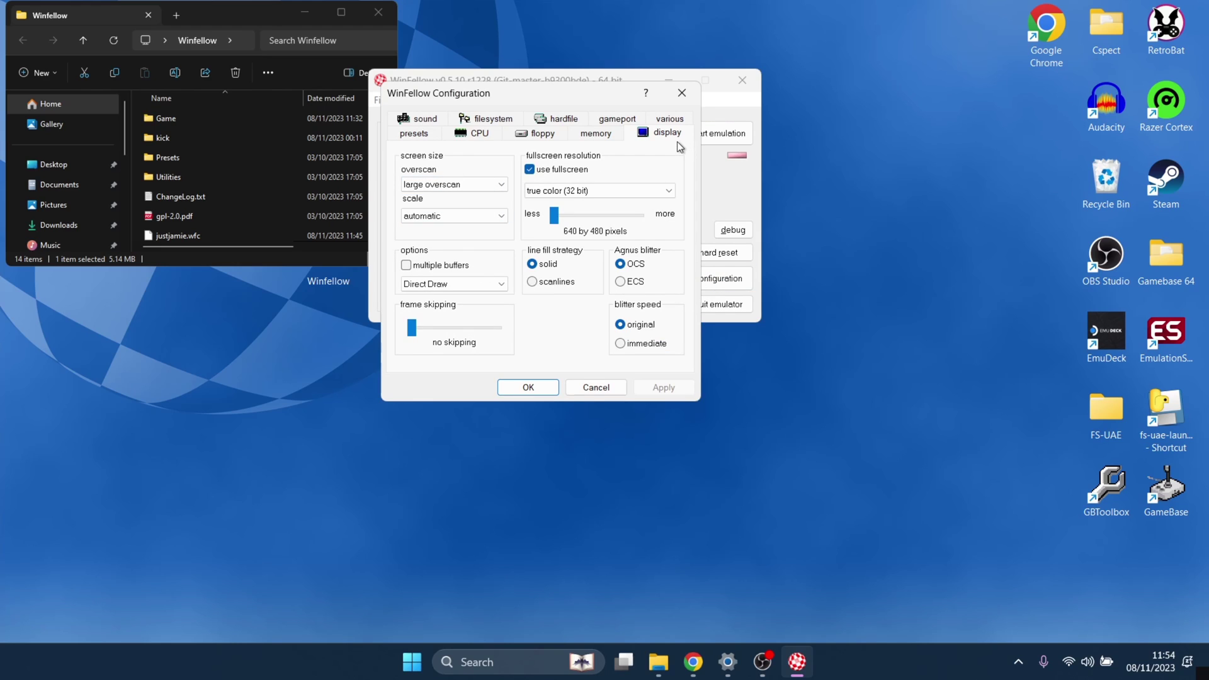
click(453, 185)
click(463, 203)
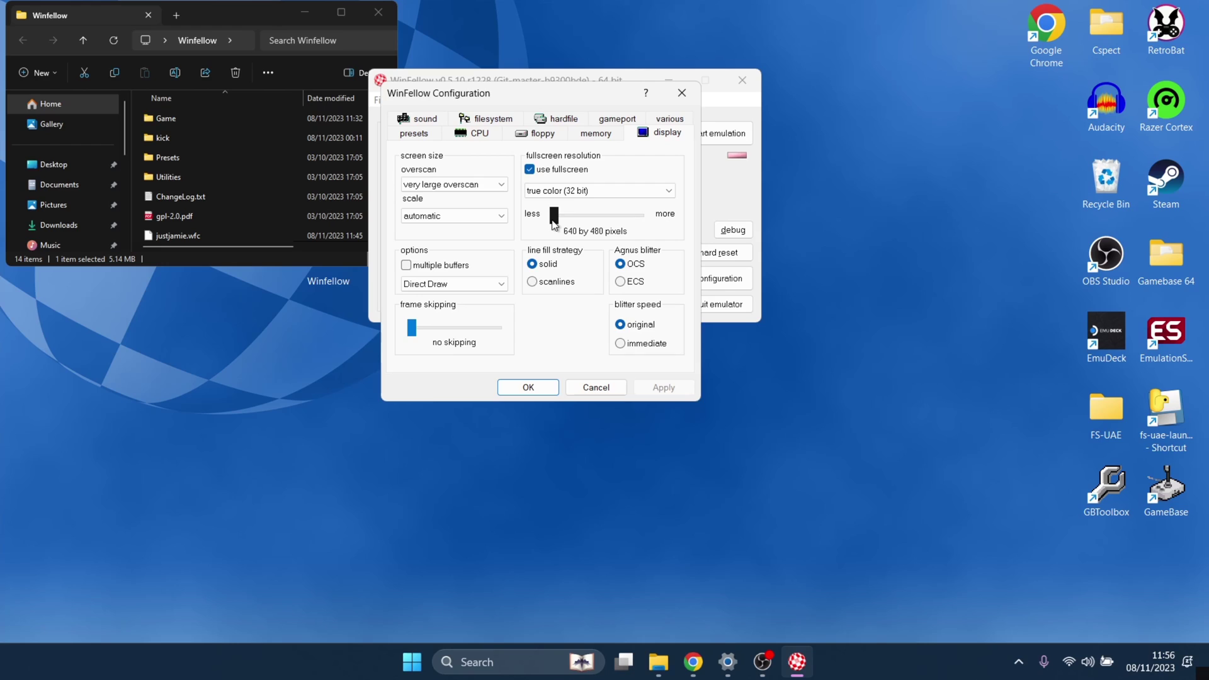
drag(554, 217, 687, 218)
click(542, 387)
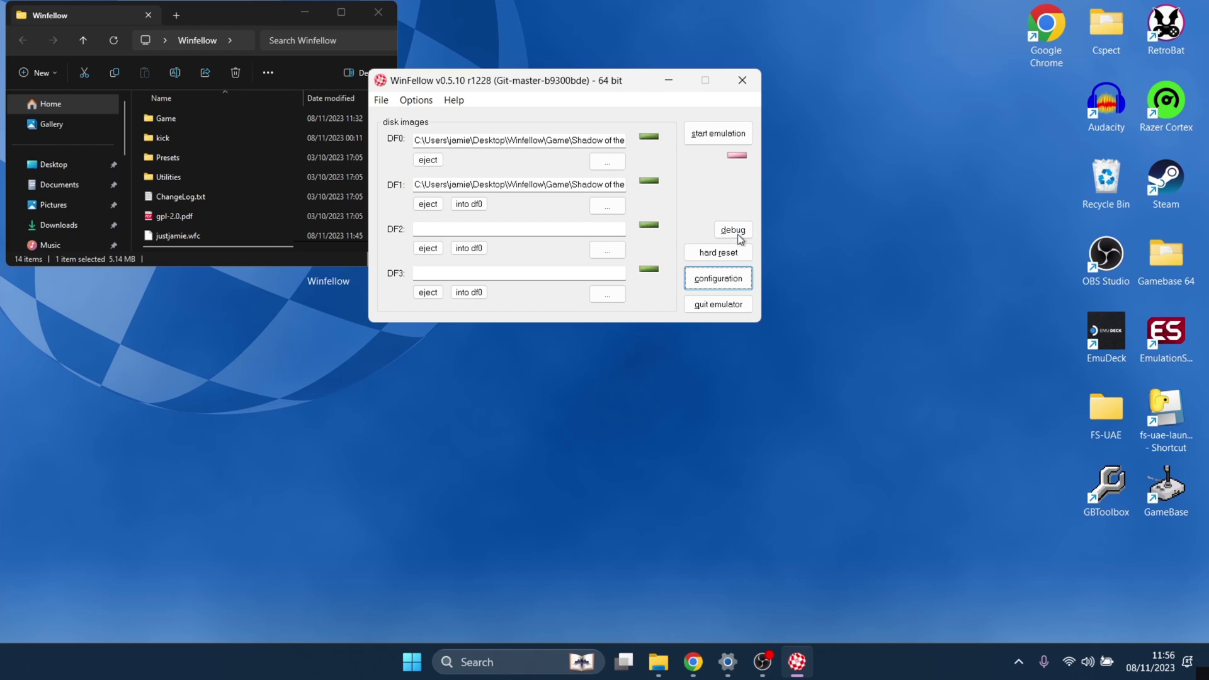
Test-run Shadow of the Beast at 1920×1080, then switch the line fill strategy to scanlines
click(718, 134)
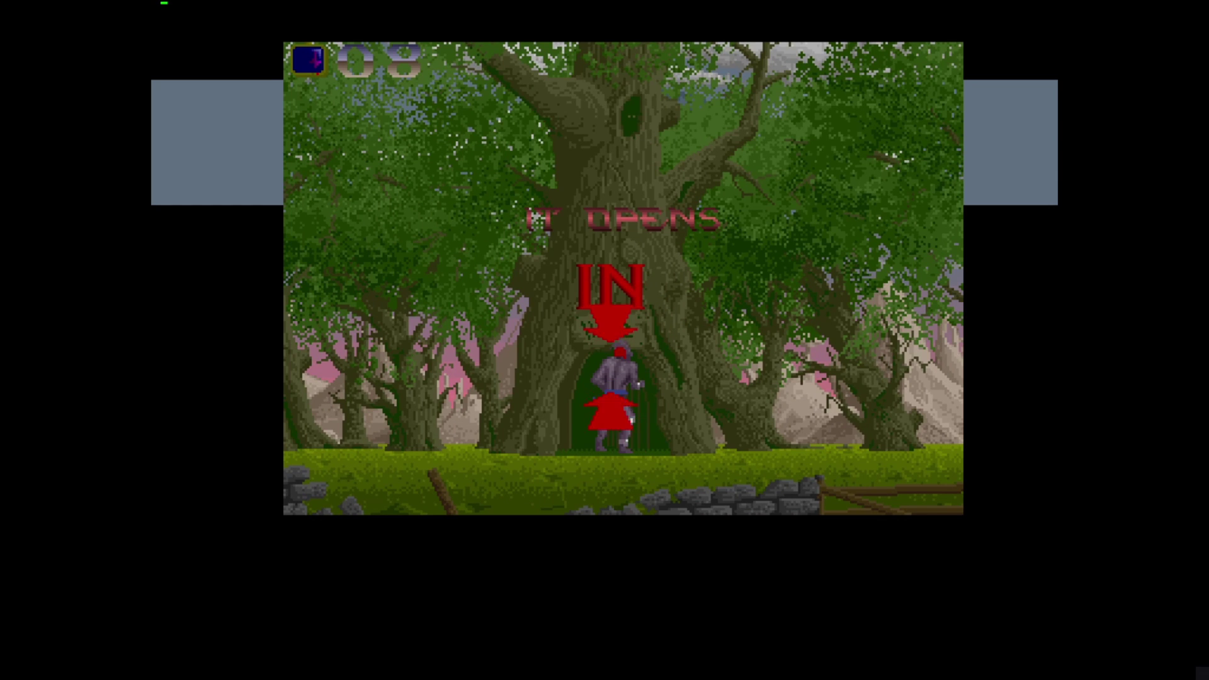
key(F12)
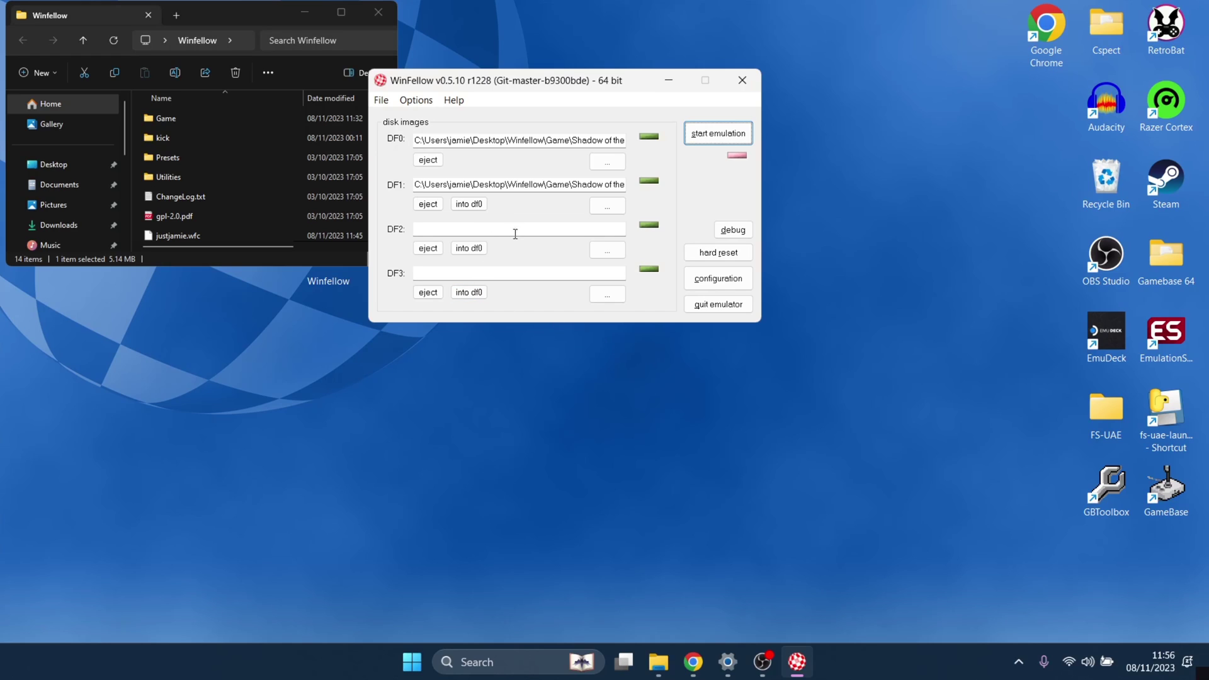
click(720, 278)
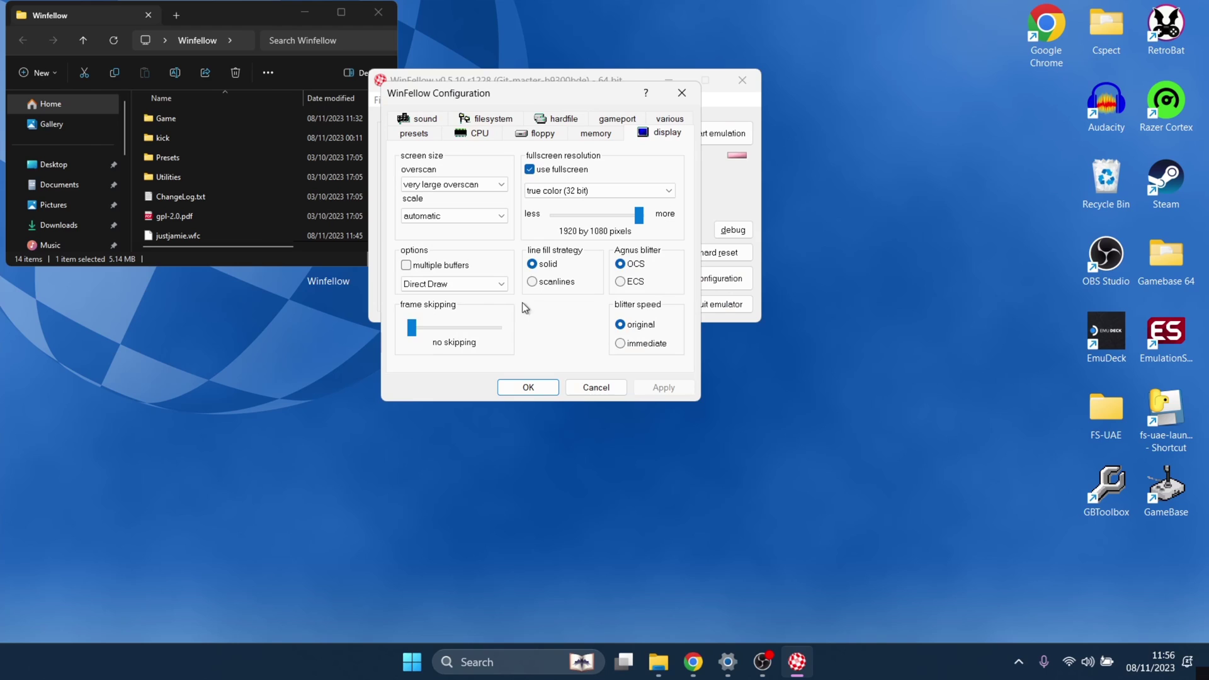
click(534, 282)
click(531, 389)
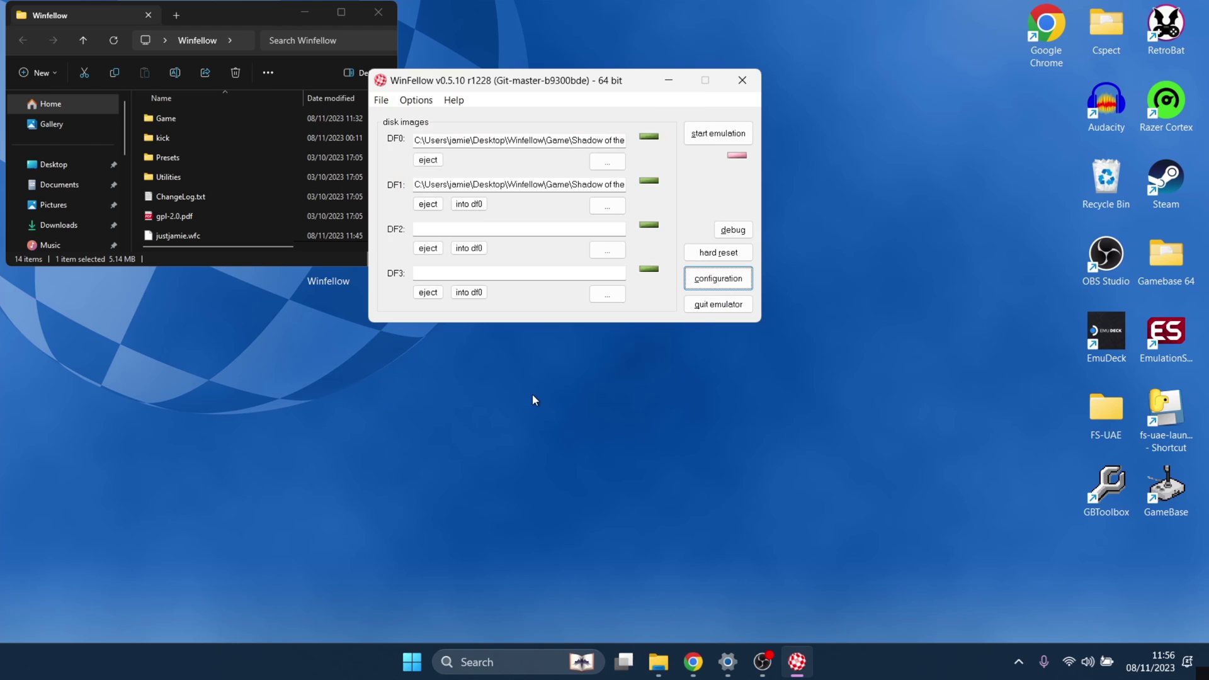
Start the game with scanlines, jump right inside the tree and climb down the first ladder
click(721, 139)
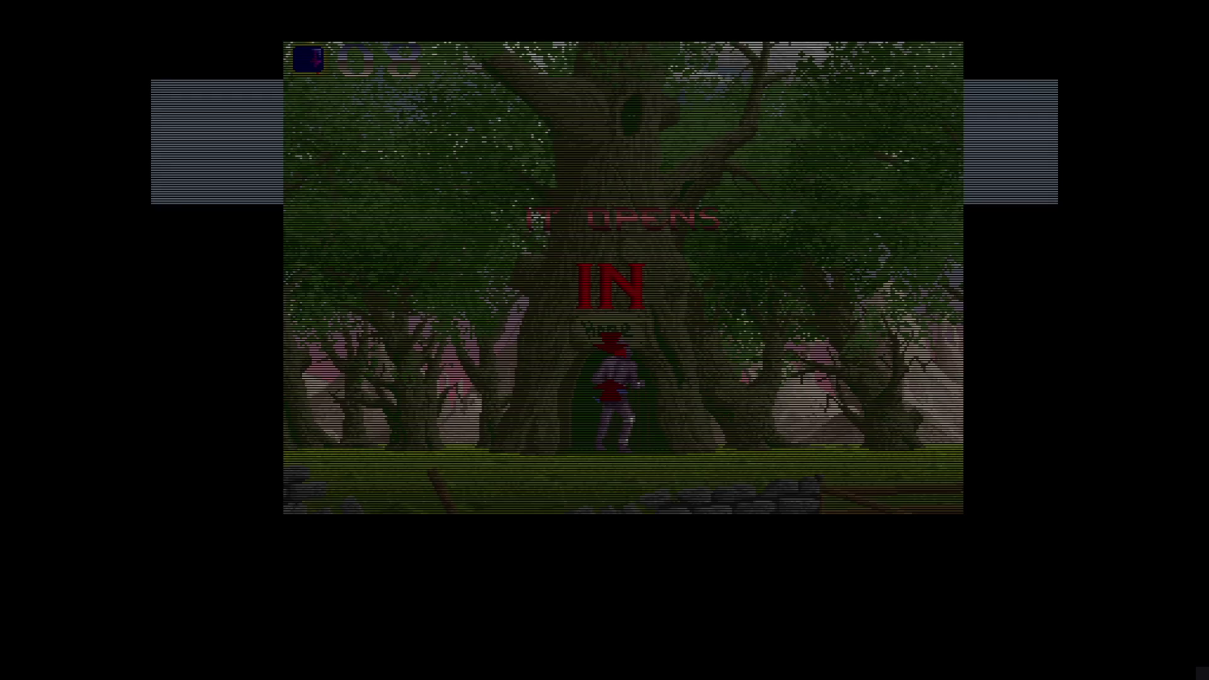
key(Right)
key(Up)
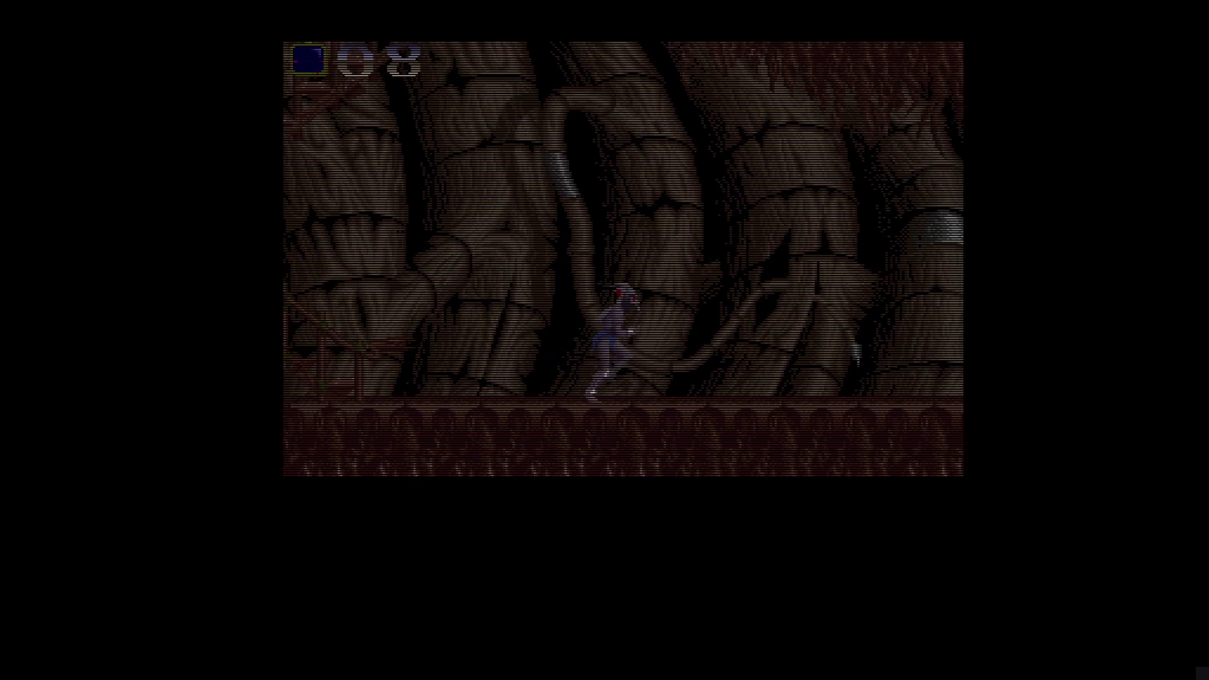
key(Right)
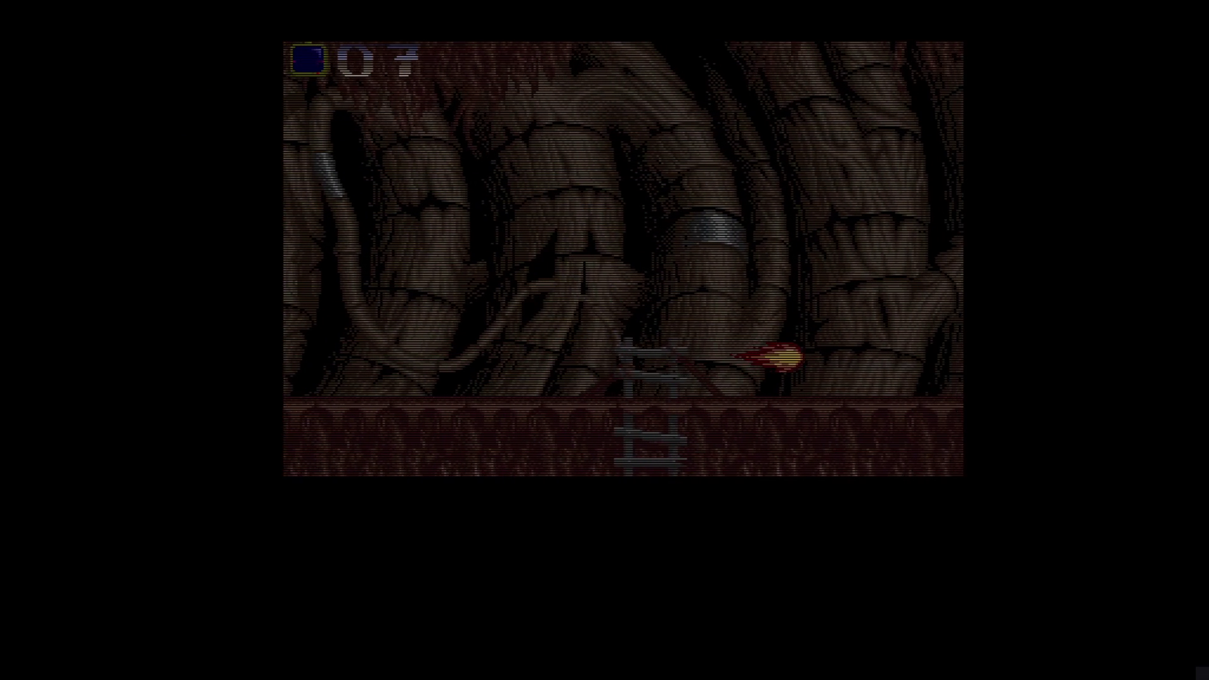
key(Down)
key(Down)
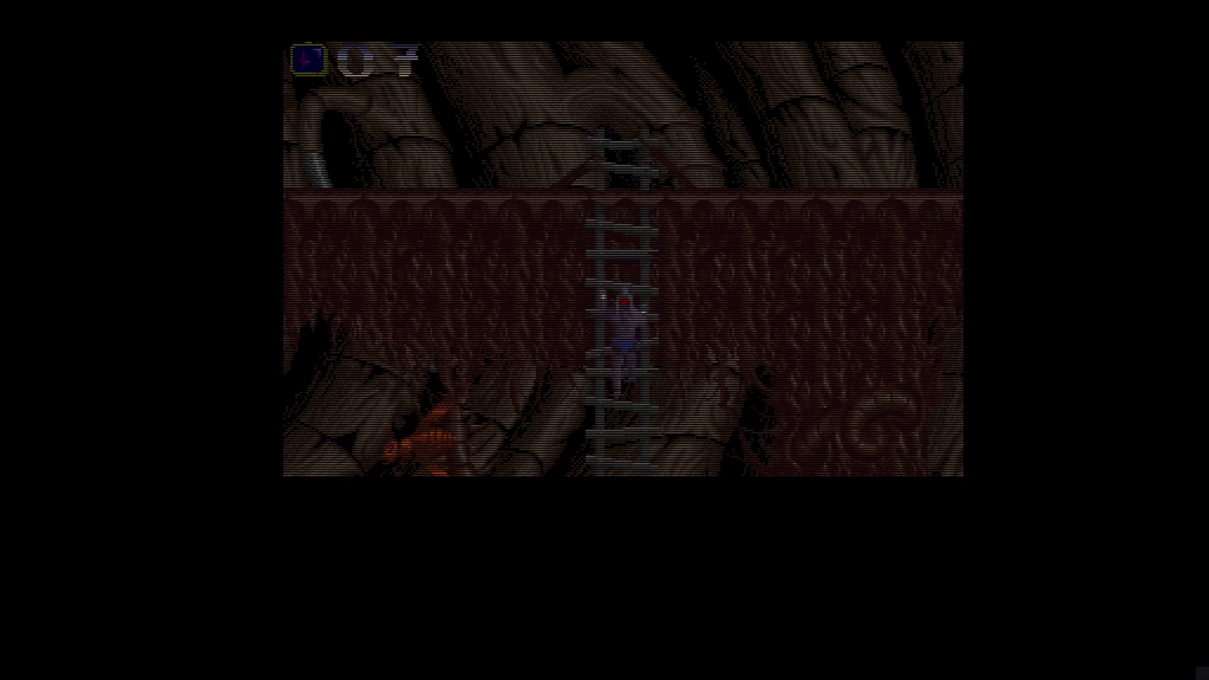
key(Down)
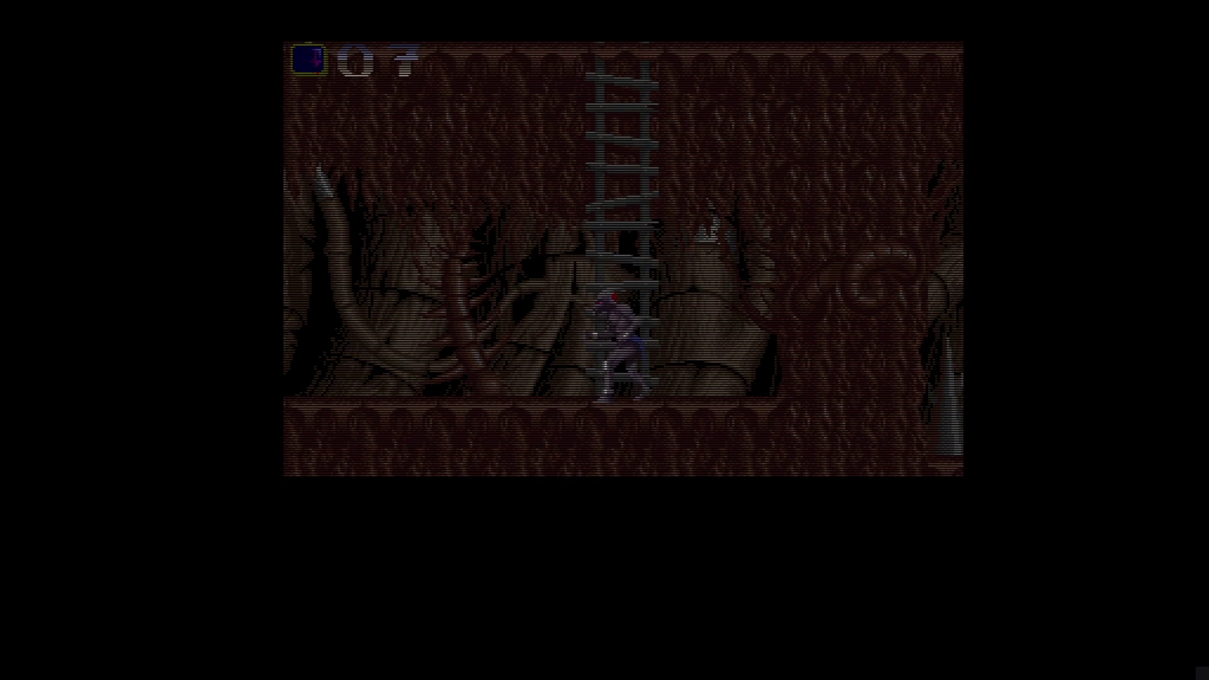
Run left down the next ladder, reach the green creature on the lower floor, then exit fullscreen
key(Left)
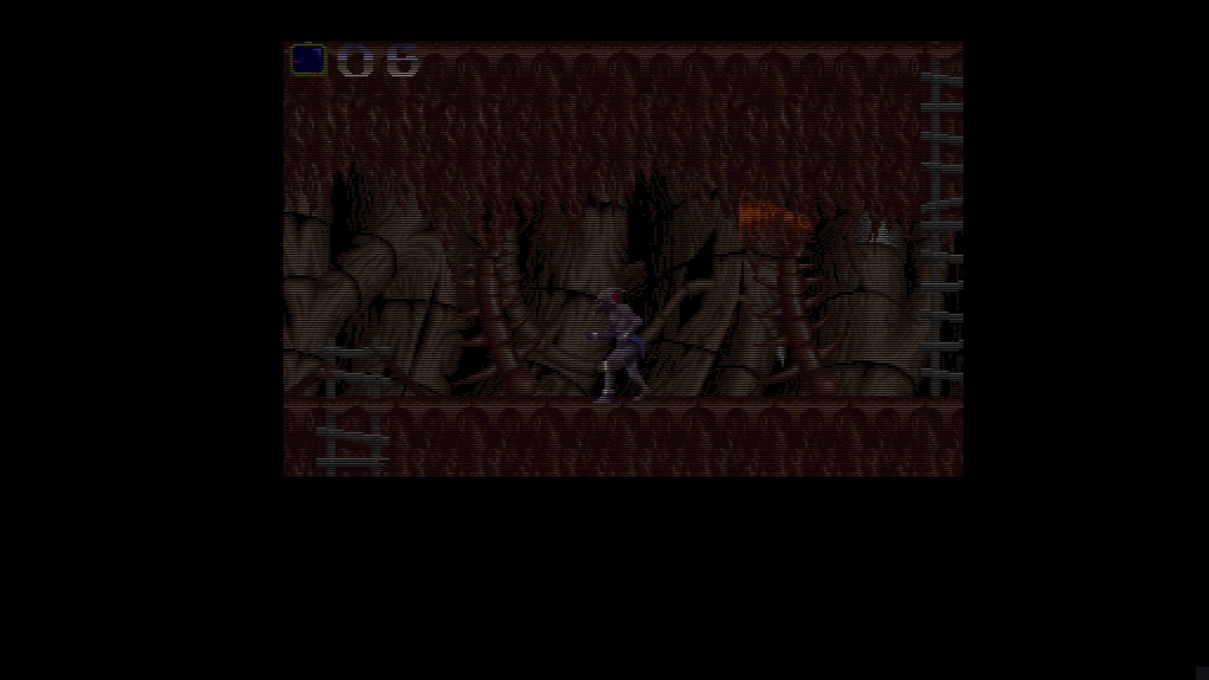
key(Left)
key(Down)
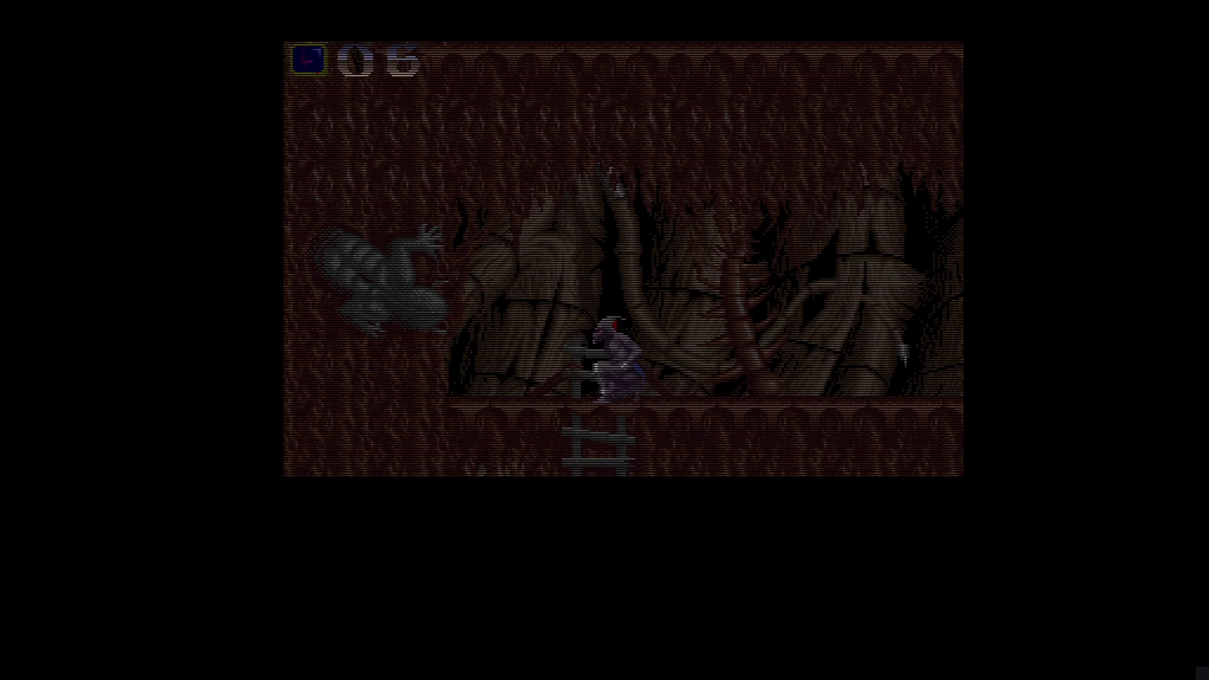
key(Down)
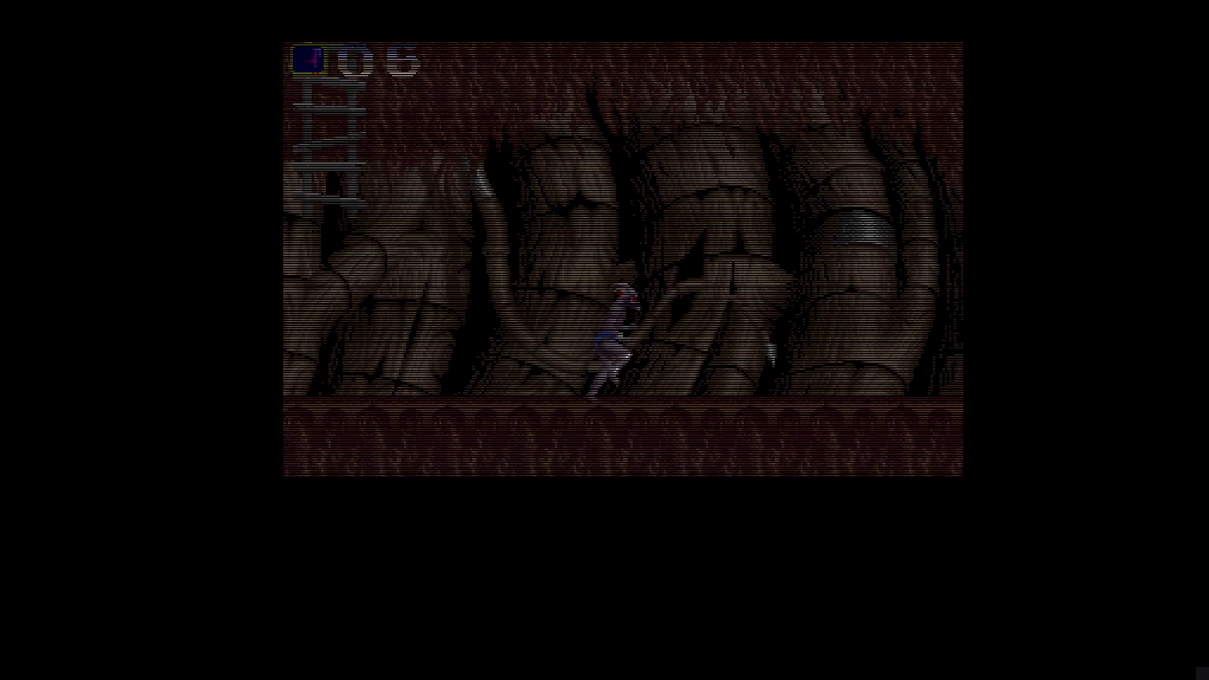
key(Right)
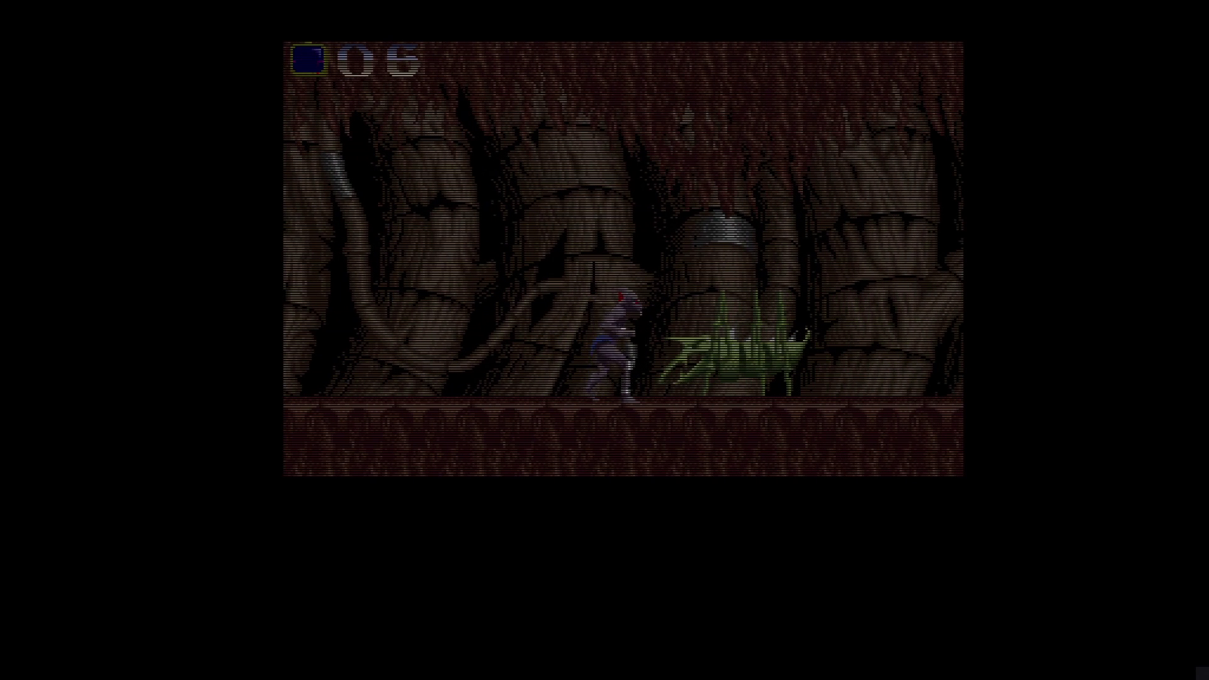
key(Down)
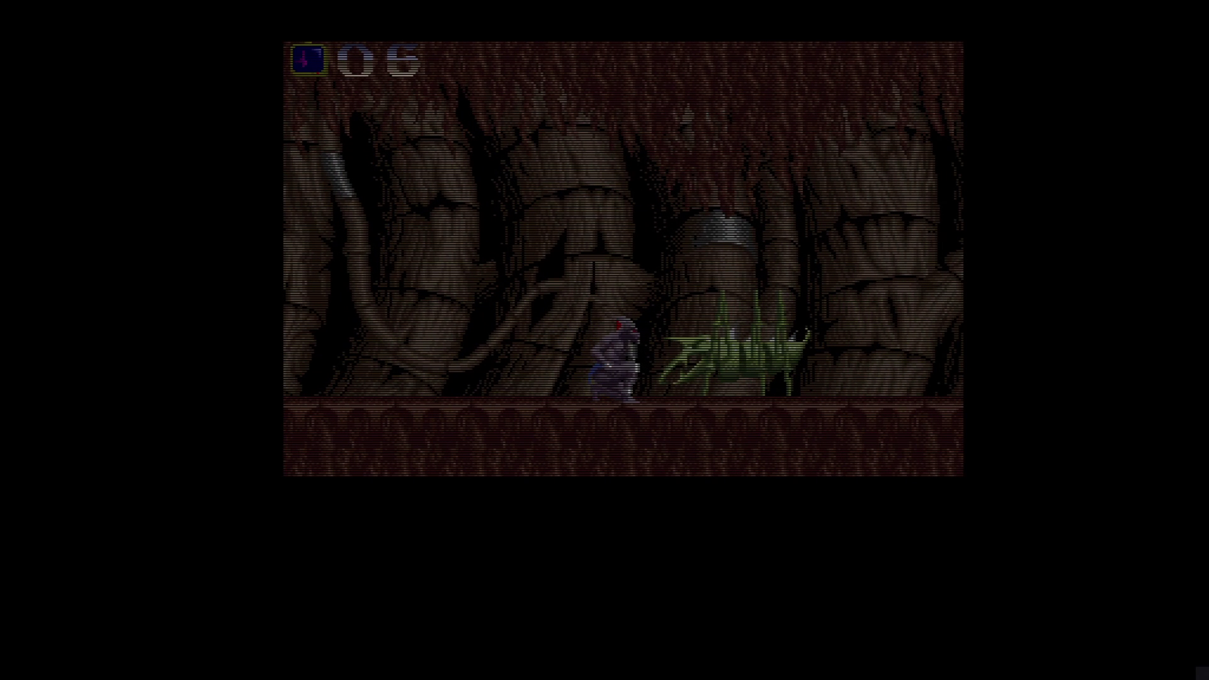
key(F12)
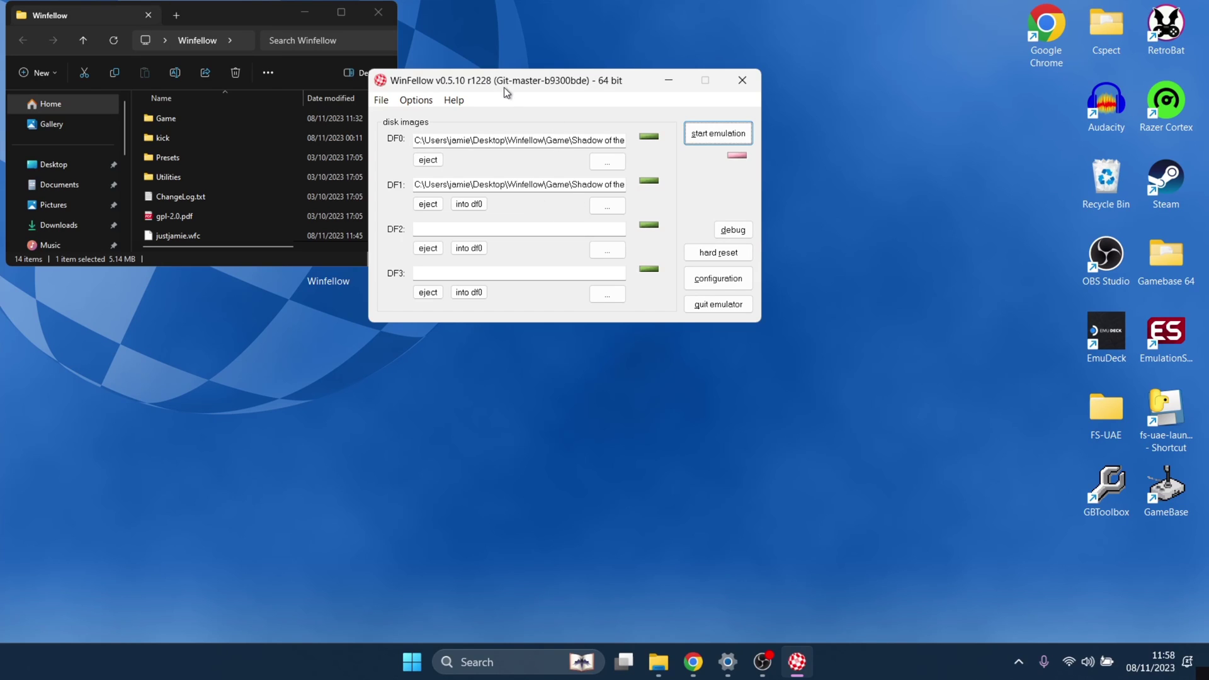
Save the scanline and display settings to justjamie.wfc from the File menu
click(385, 102)
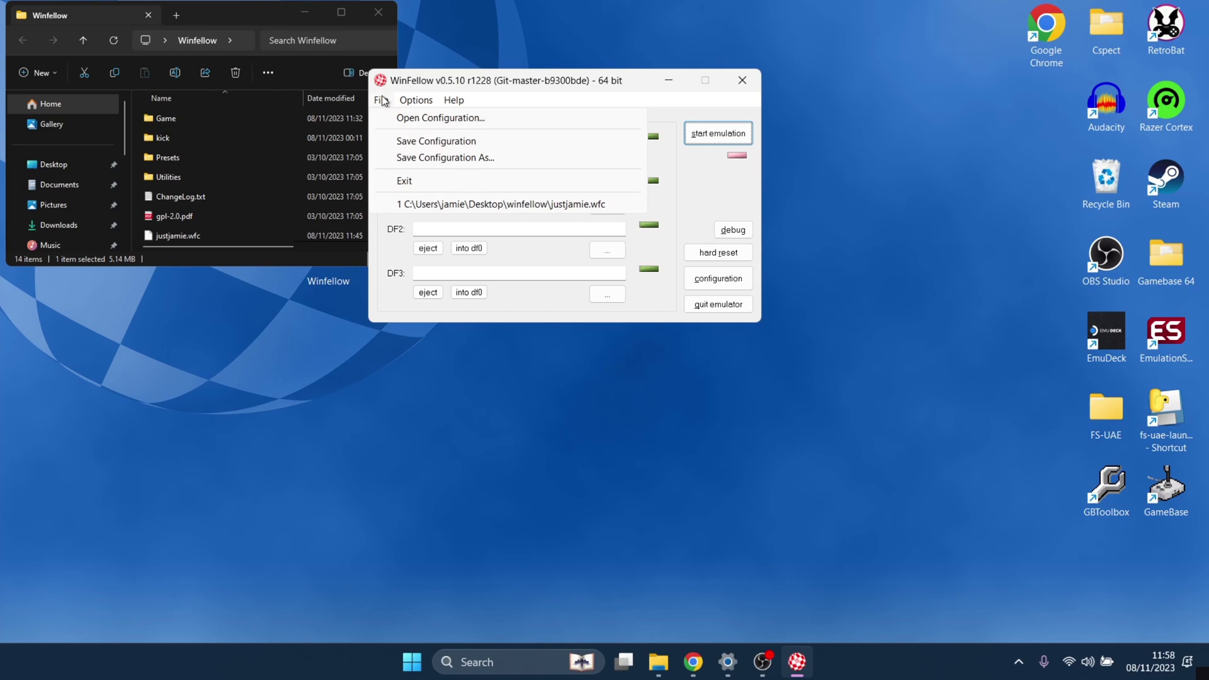
click(426, 144)
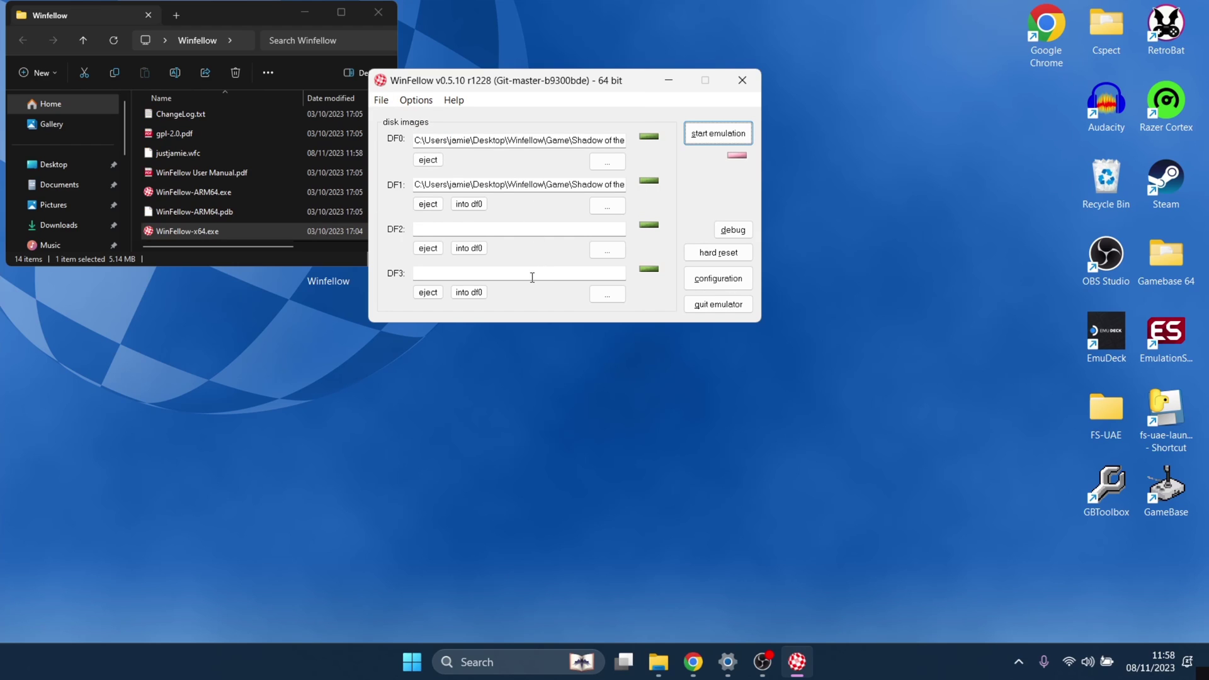